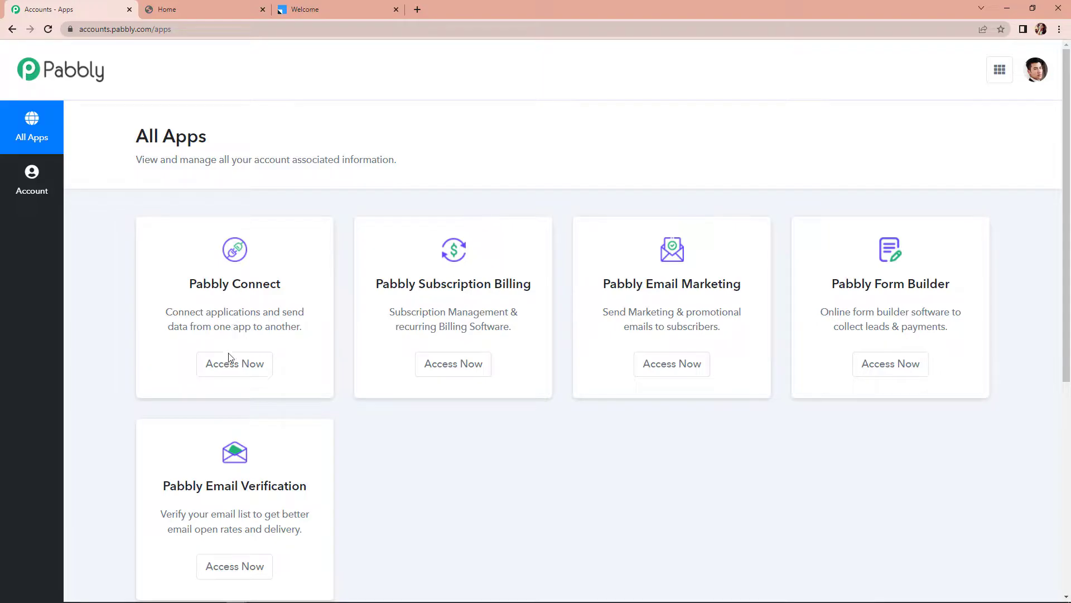
Open Pabbly Connect from the Pabbly account's All Apps page
{"action": "left_click", "coordinate": [233, 365]}
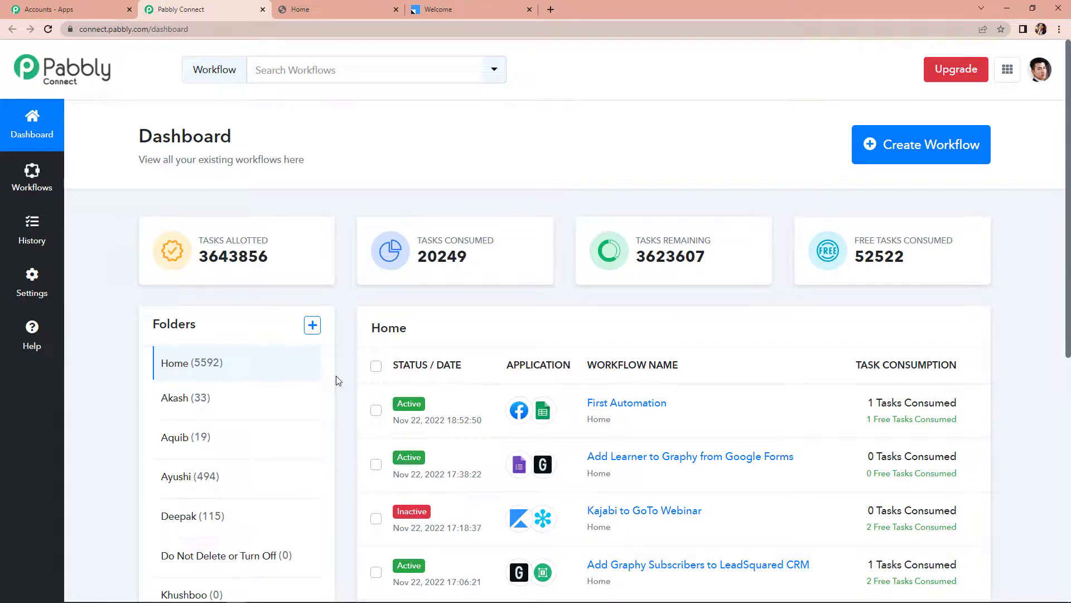
Start creating a new workflow from the Pabbly Connect dashboard
{"action": "left_click", "coordinate": [916, 146]}
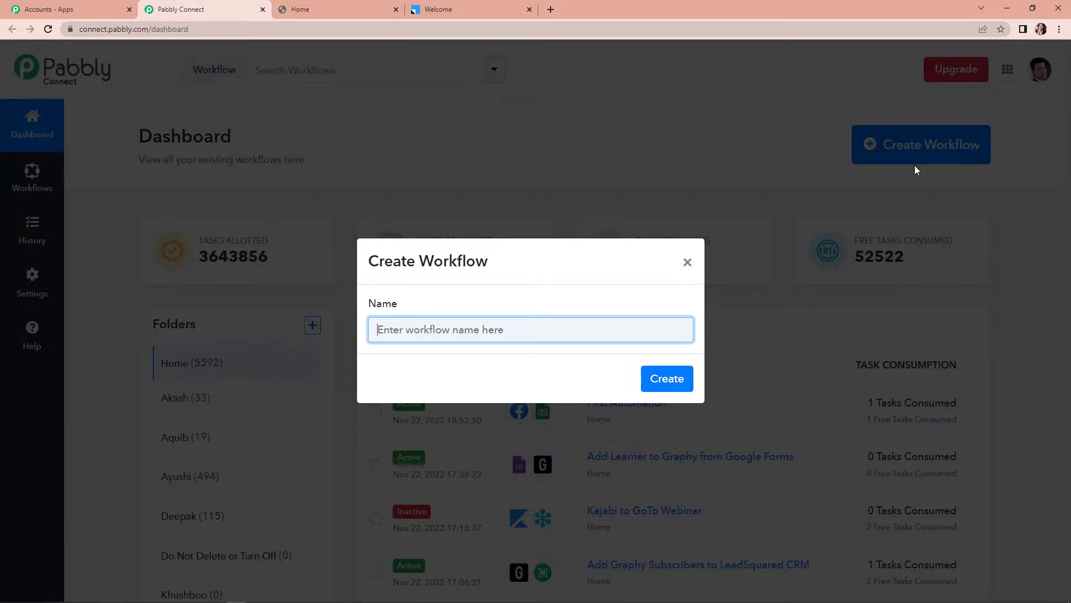
Create the workflow 'Add Graphy Subscribers to LeadSquared CRM' and scroll to its trigger setup
{"action": "type", "text": "Add Graphy Subscribers to LeadSquared CRM"}
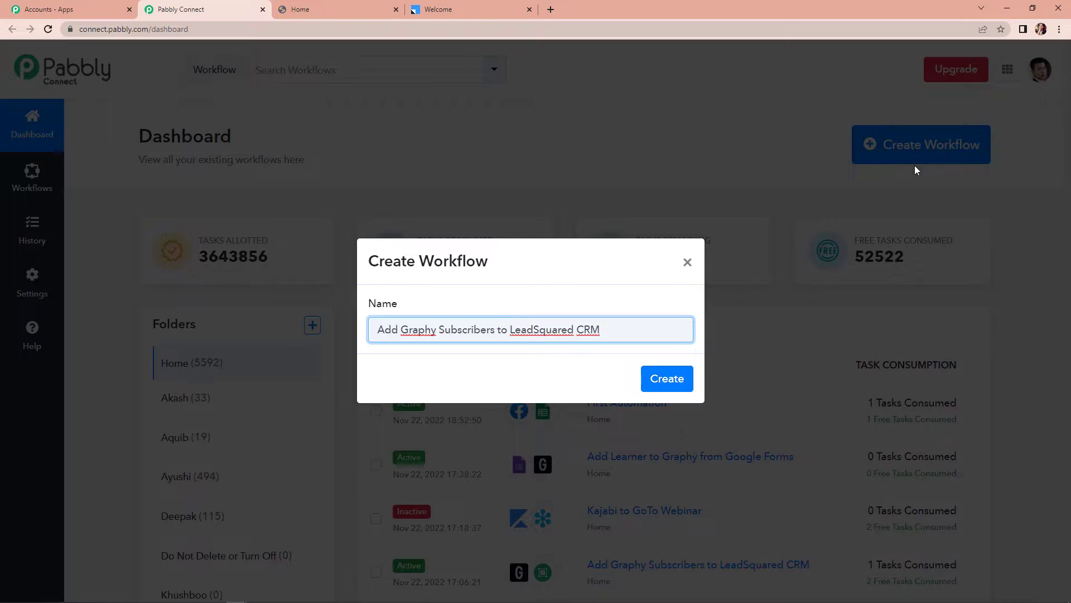
{"action": "left_click", "coordinate": [653, 378]}
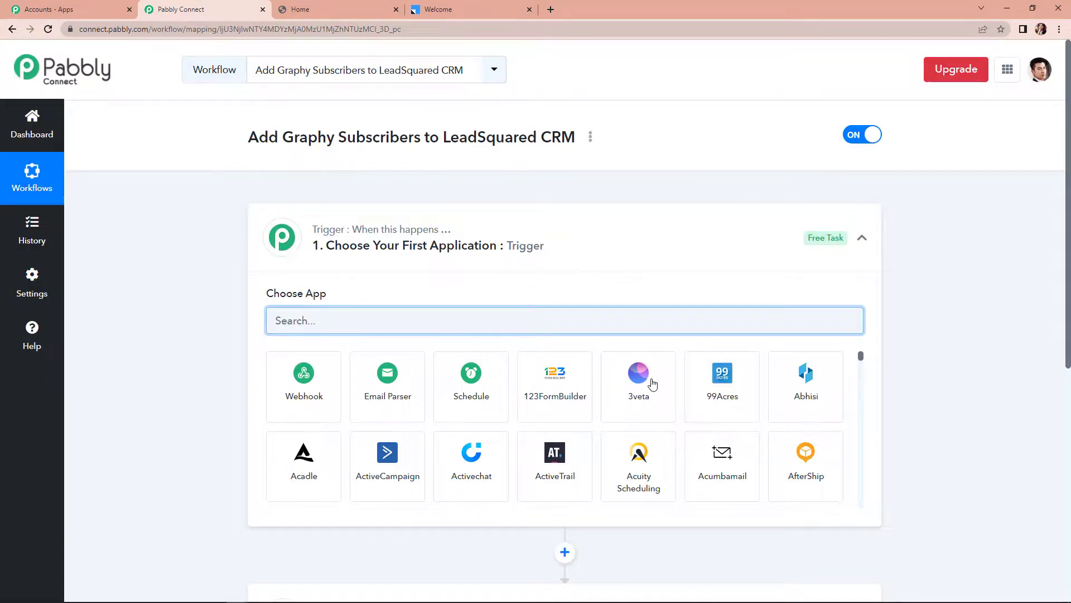
{"action": "scroll", "coordinate": [526, 270], "scroll_direction": "down", "scroll_amount": 1}
{"action": "scroll", "coordinate": [560, 358], "scroll_direction": "down", "scroll_amount": 2}
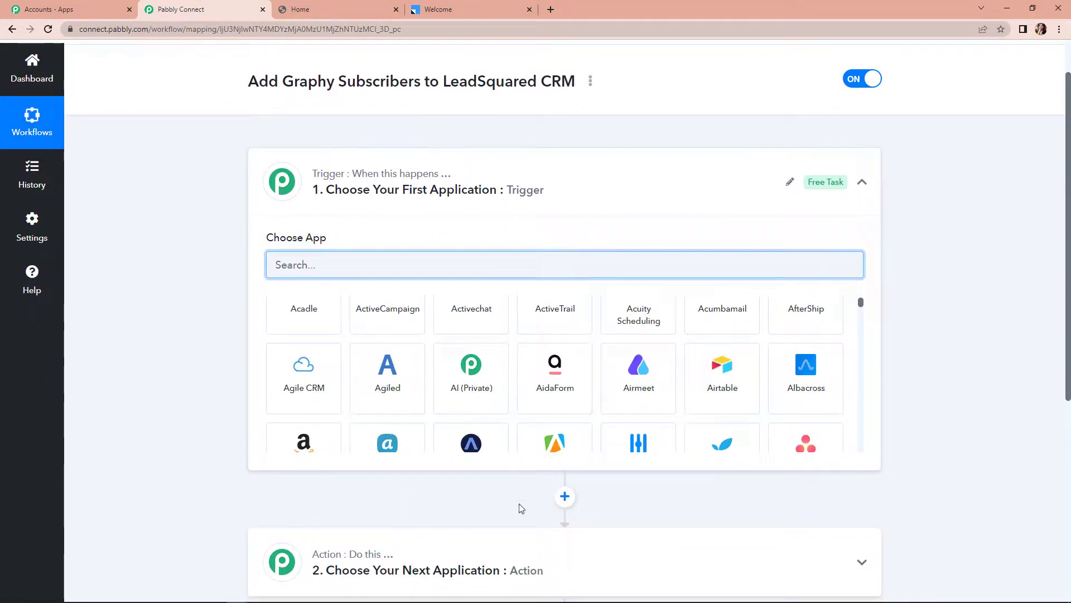
{"action": "scroll", "coordinate": [959, 432], "scroll_direction": "down", "scroll_amount": 1}
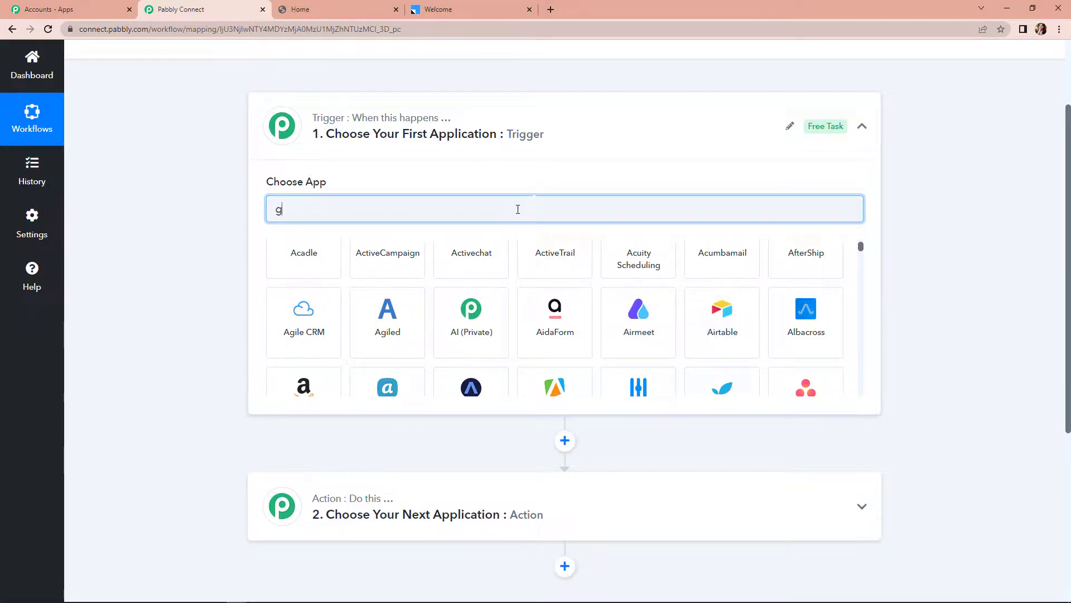
Set Graphy as the trigger app with the New Subscriber trigger event
{"action": "type", "text": "graphy"}
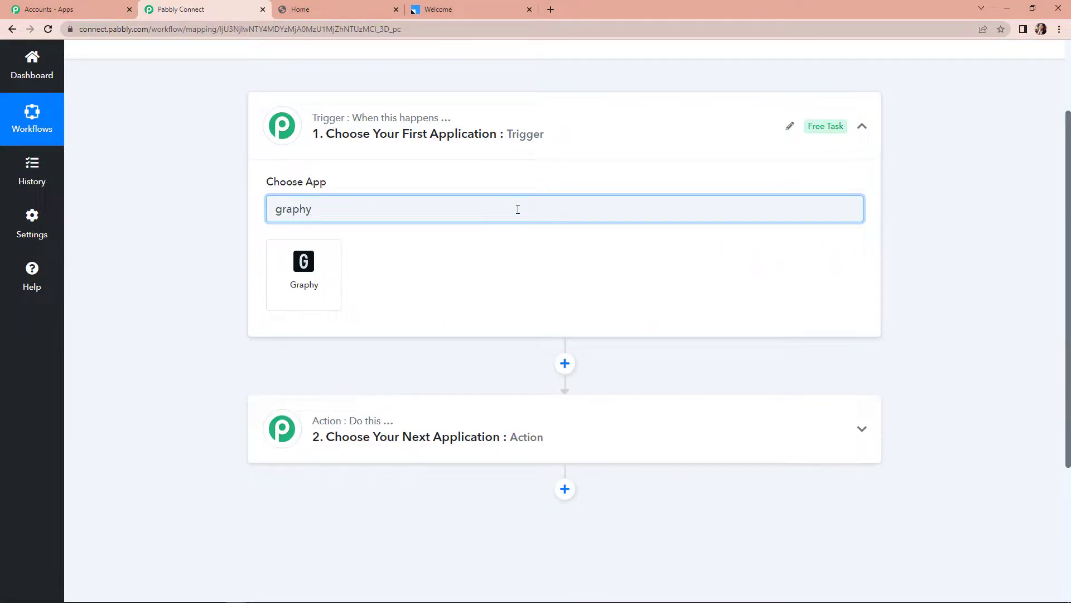
{"action": "left_click", "coordinate": [322, 268]}
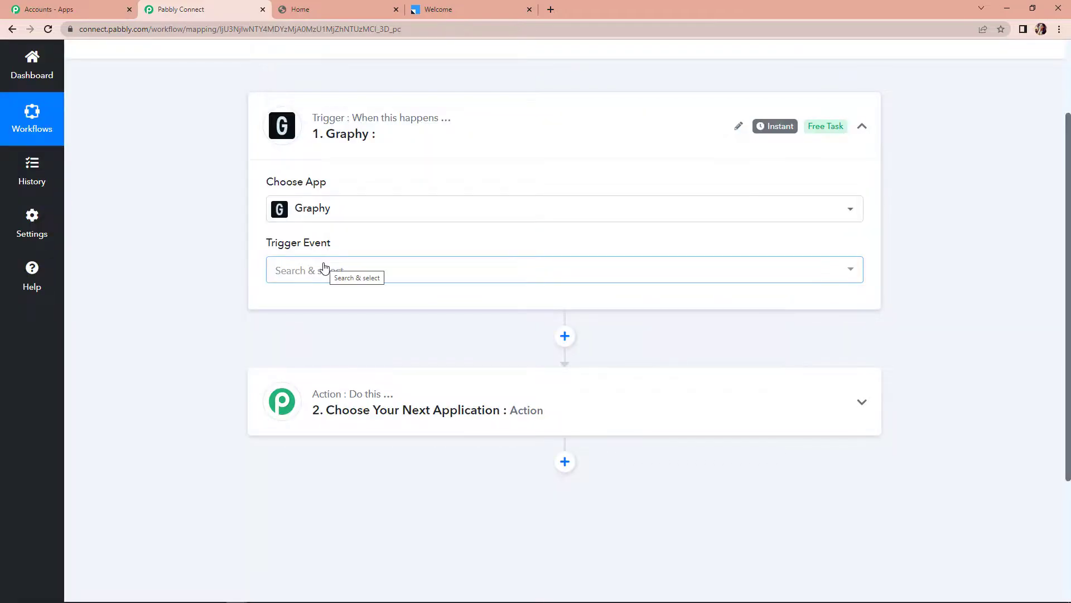
{"action": "mouse_move", "coordinate": [299, 248]}
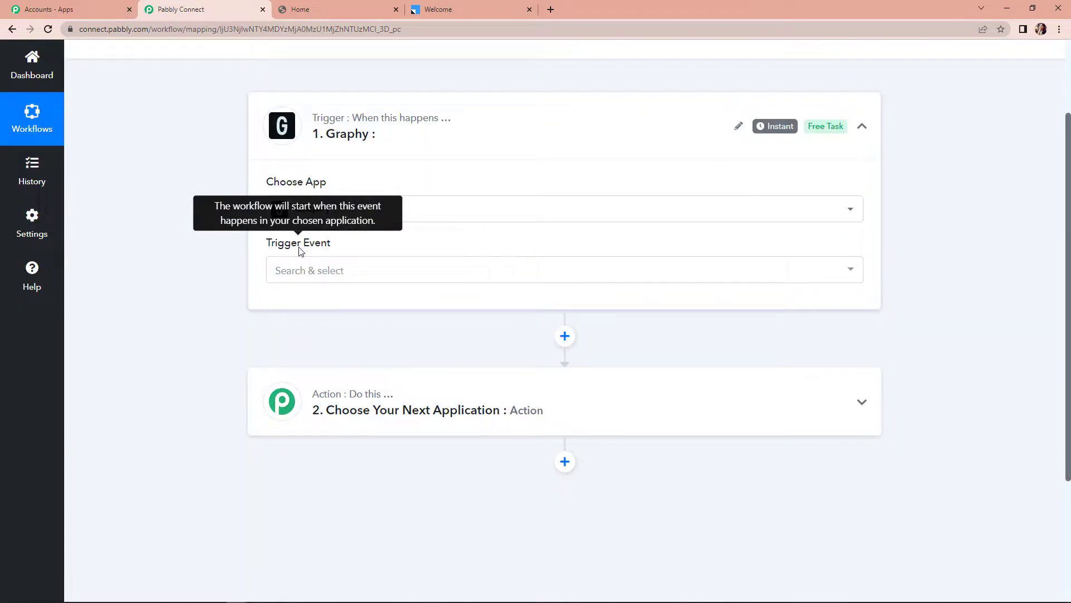
{"action": "left_click", "coordinate": [307, 278]}
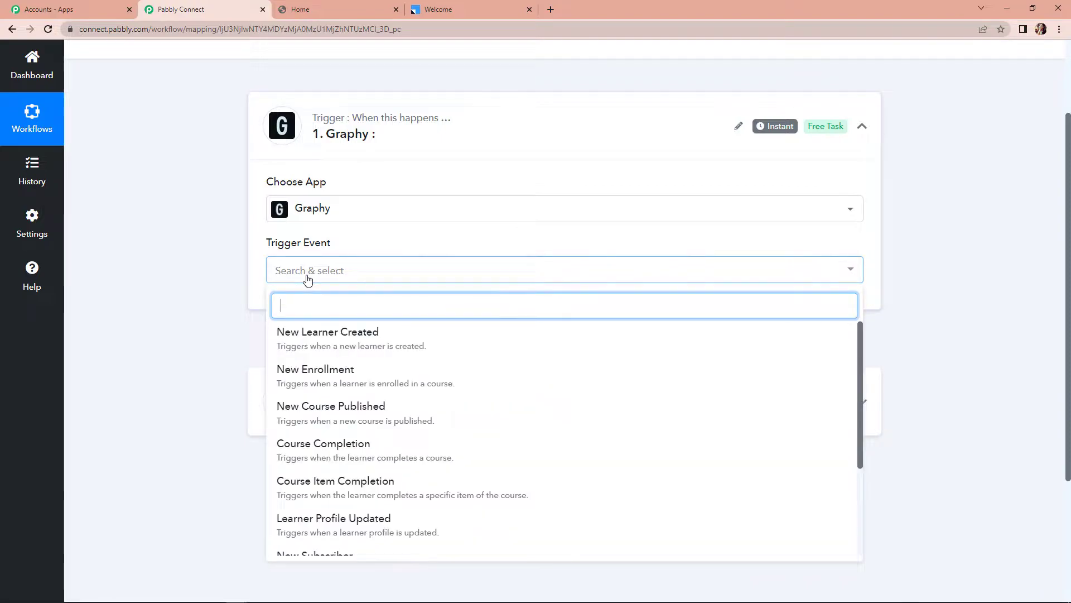
{"action": "scroll", "coordinate": [346, 510], "scroll_direction": "down", "scroll_amount": 2}
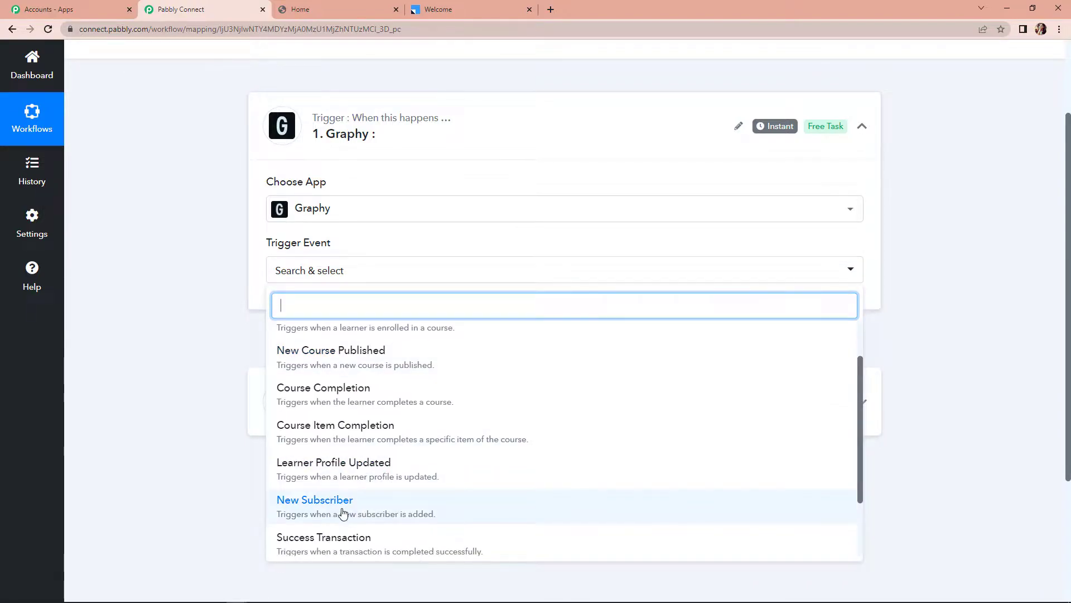
{"action": "left_click", "coordinate": [343, 513]}
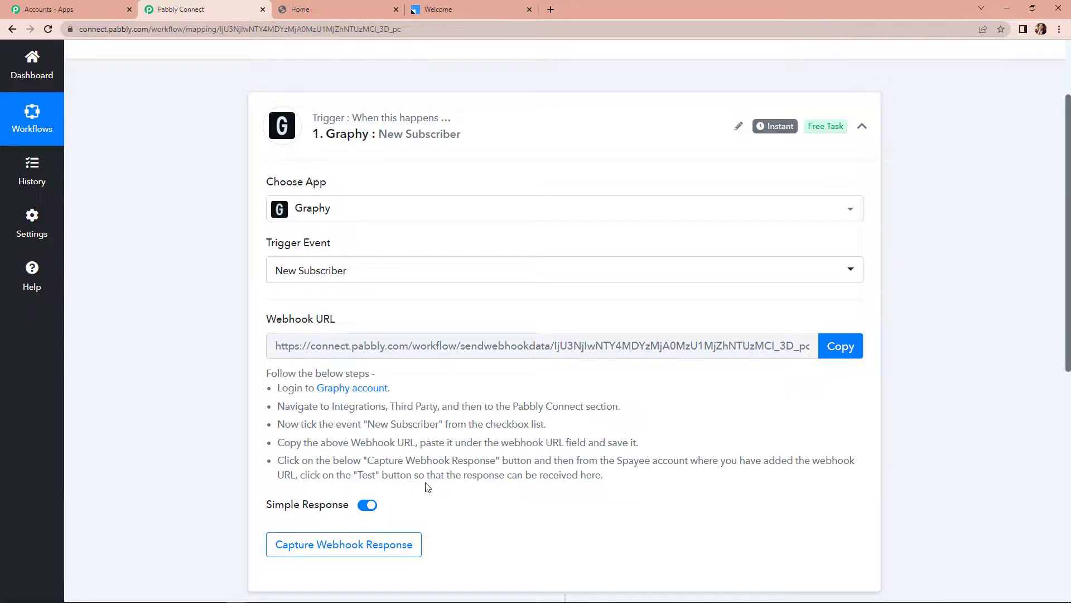
Copy the trigger's webhook URL and go to Graphy's Third Party Integrations page
{"action": "left_click", "coordinate": [837, 346]}
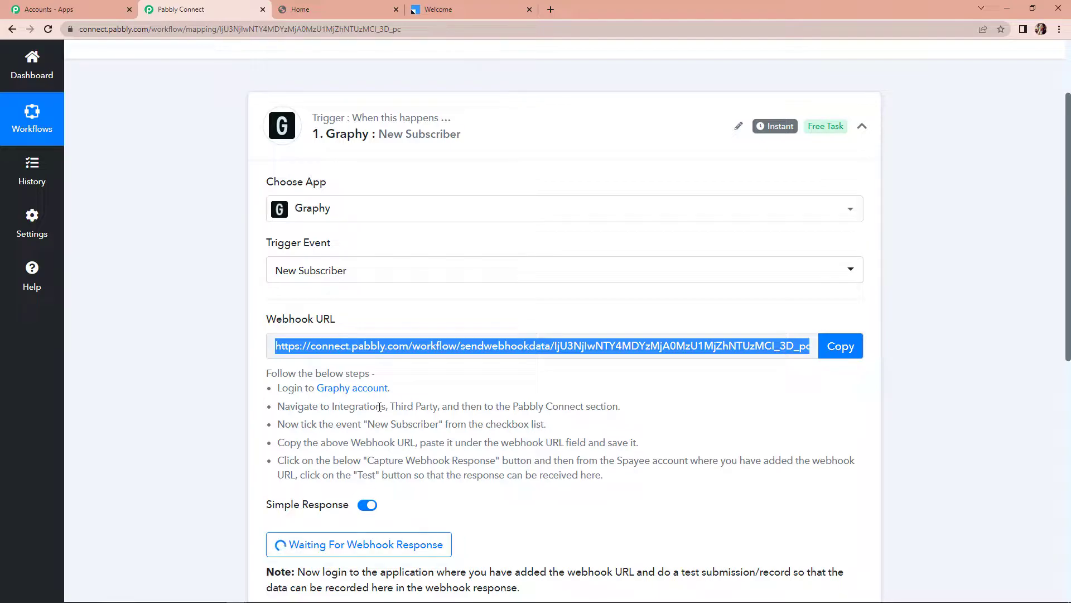
{"action": "left_click", "coordinate": [353, 13]}
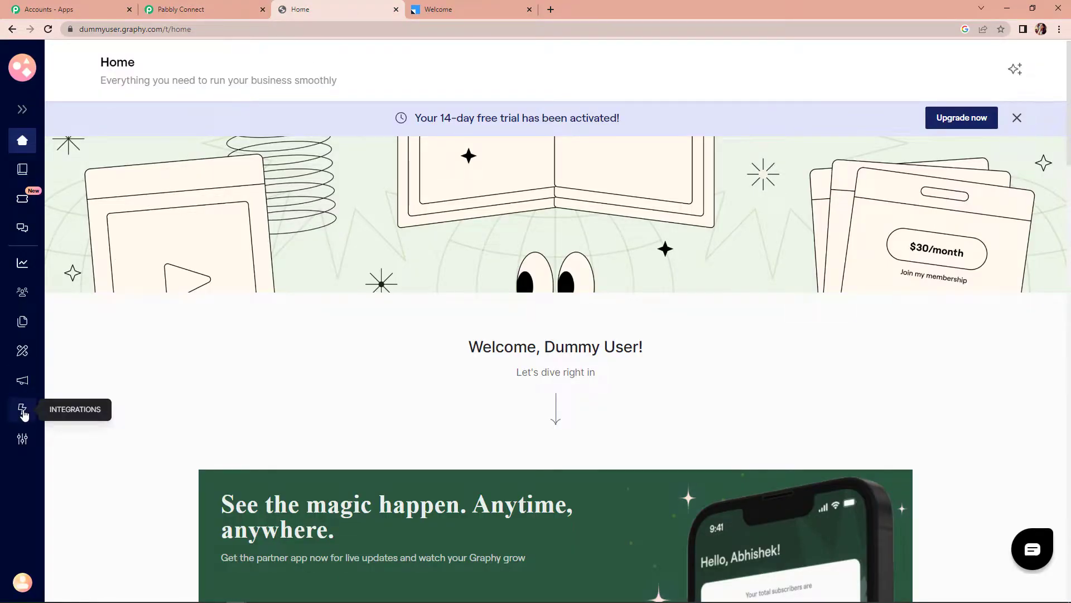
{"action": "left_click", "coordinate": [22, 410]}
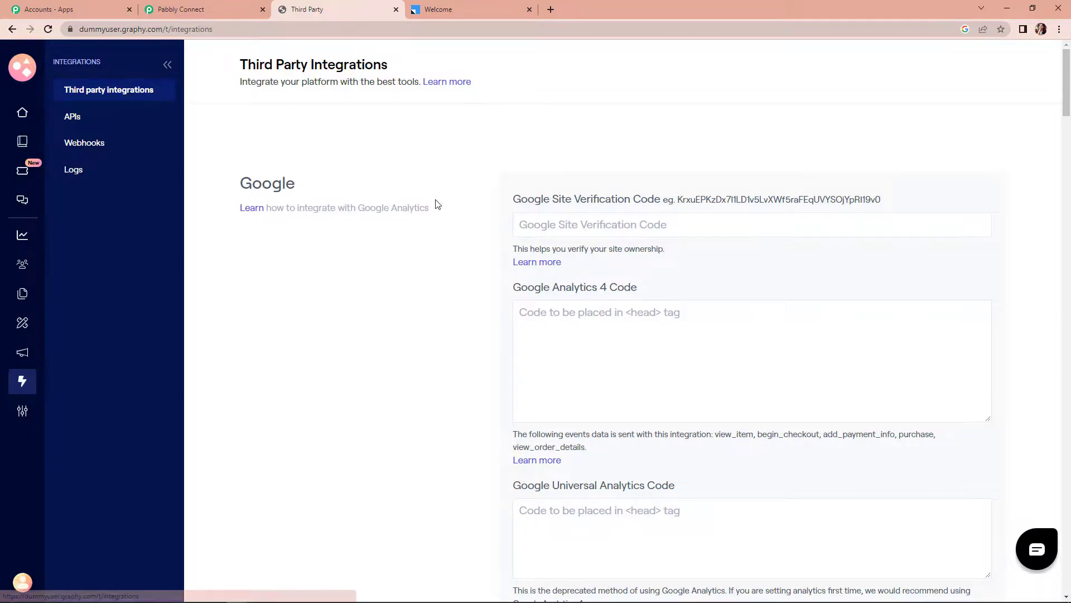
Enable Graphy's New Subscriber event for Pabbly Connect and paste the webhook URL
{"action": "scroll", "coordinate": [434, 223], "scroll_direction": "down", "scroll_amount": 10}
{"action": "scroll", "coordinate": [434, 224], "scroll_direction": "down", "scroll_amount": 10}
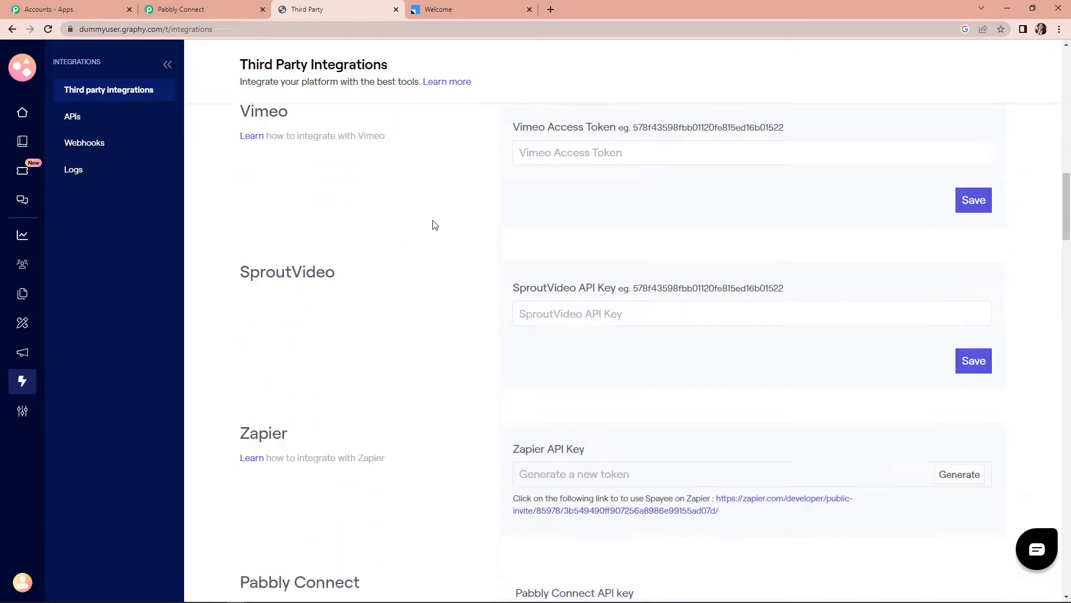
{"action": "scroll", "coordinate": [502, 335], "scroll_direction": "up", "scroll_amount": 1}
{"action": "scroll", "coordinate": [503, 336], "scroll_direction": "down", "scroll_amount": 4}
{"action": "scroll", "coordinate": [502, 336], "scroll_direction": "up", "scroll_amount": 1}
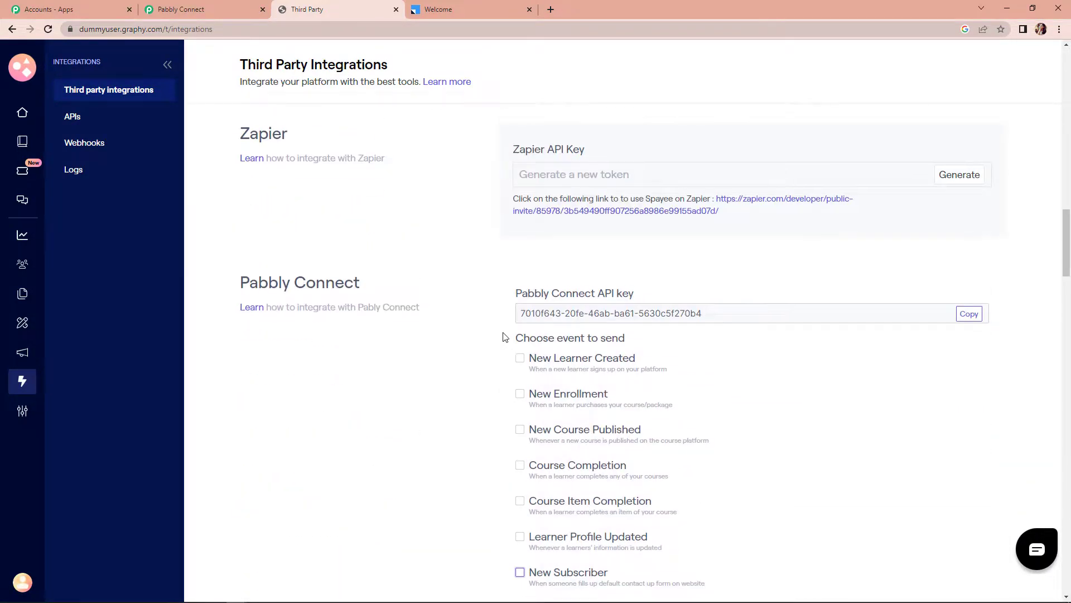
{"action": "scroll", "coordinate": [502, 334], "scroll_direction": "down", "scroll_amount": 3}
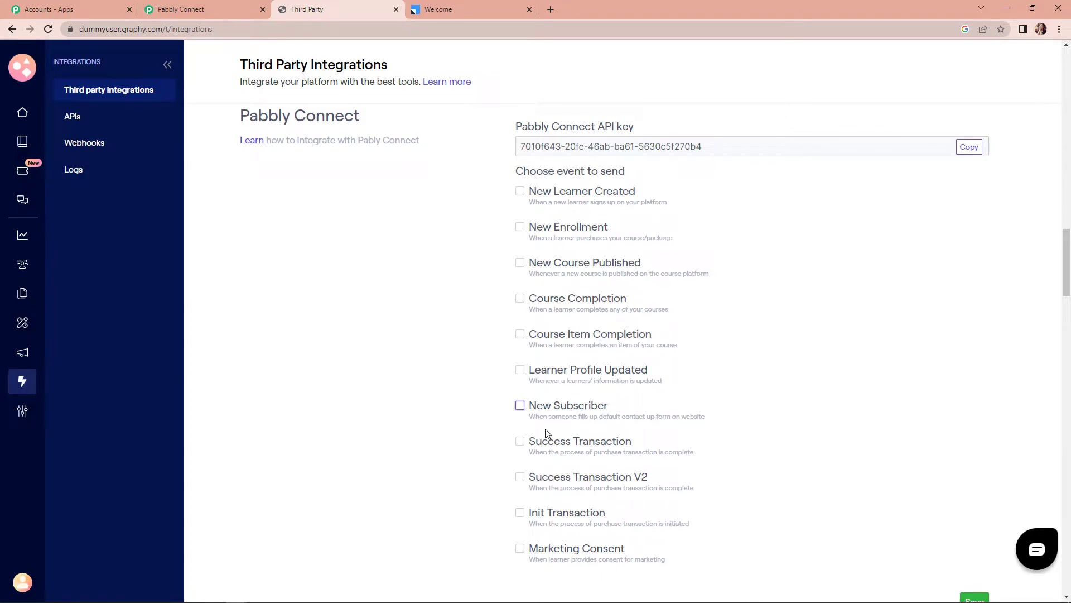
{"action": "left_click", "coordinate": [520, 405]}
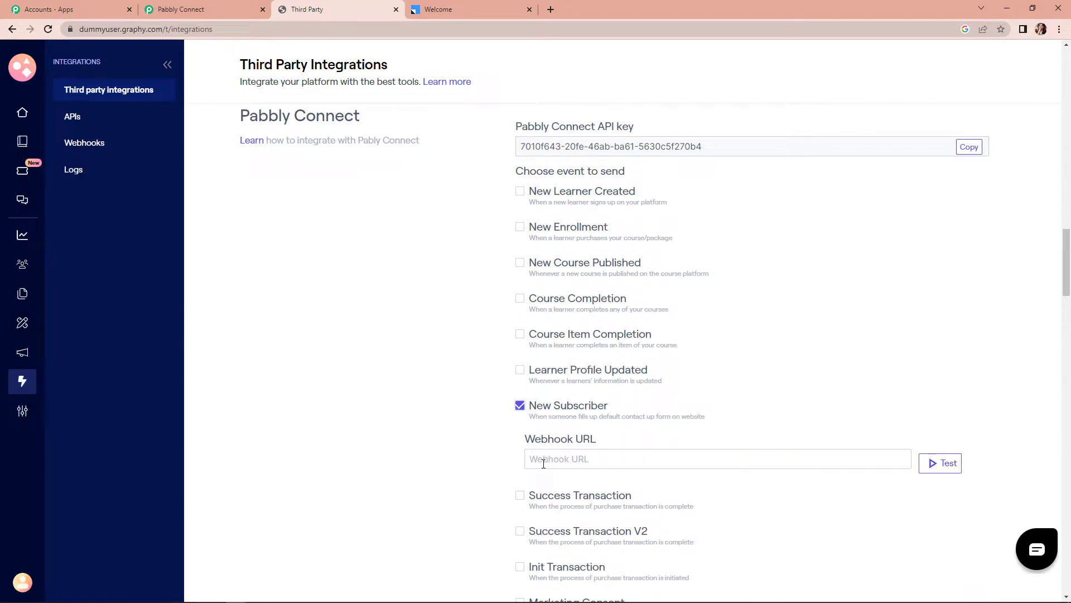
{"action": "left_click", "coordinate": [544, 459]}
{"action": "key", "text": "ctrl+v"}
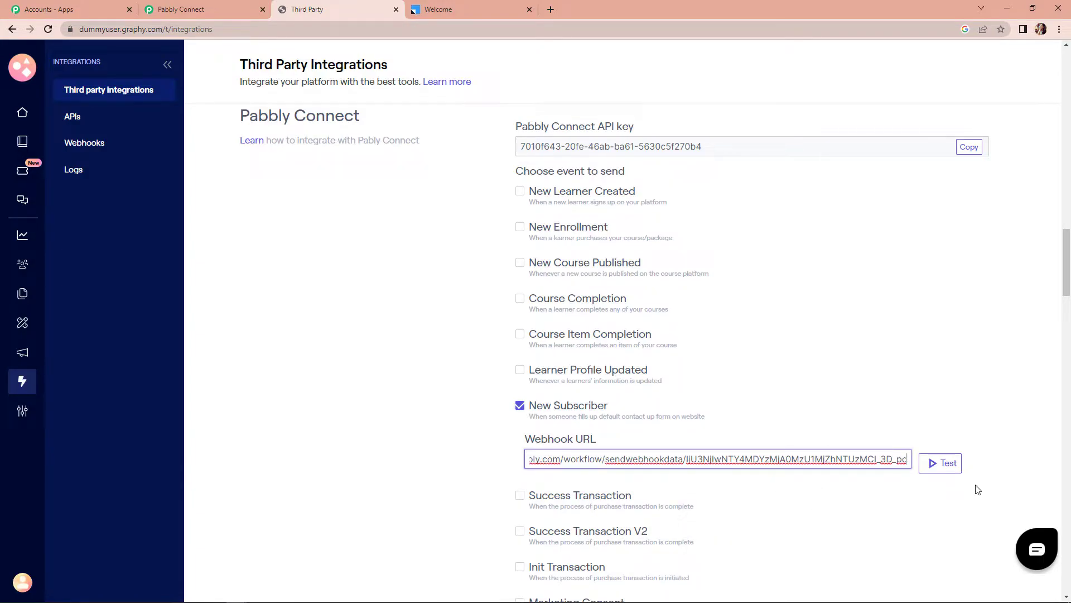
Test and save the Pabbly Connect webhook settings in Graphy, then return to the workflow
{"action": "left_click", "coordinate": [948, 463]}
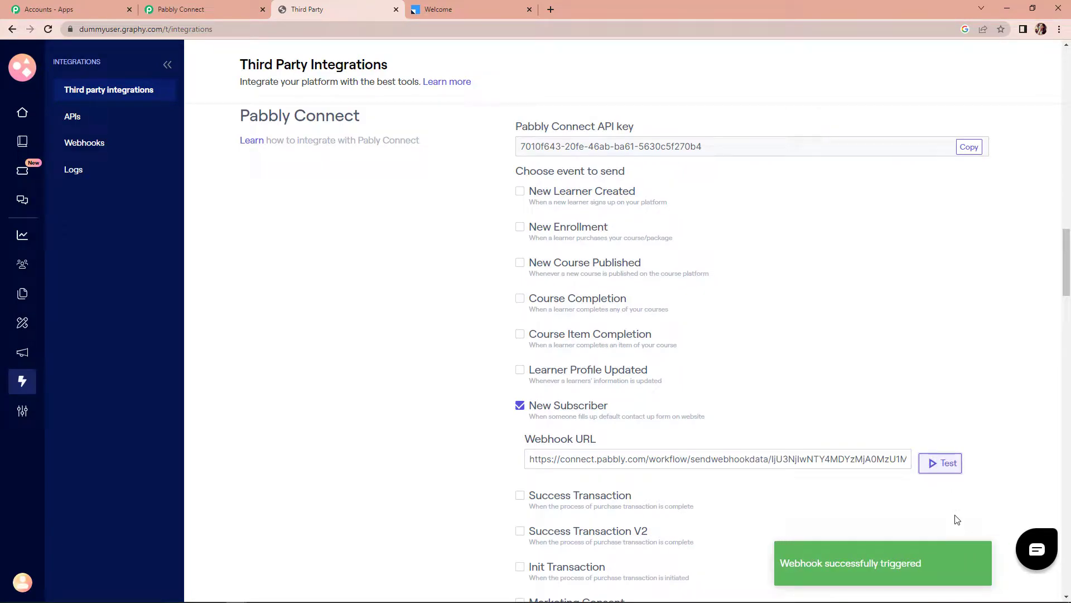
{"action": "scroll", "coordinate": [957, 520], "scroll_direction": "down", "scroll_amount": 3}
{"action": "left_click", "coordinate": [975, 489]}
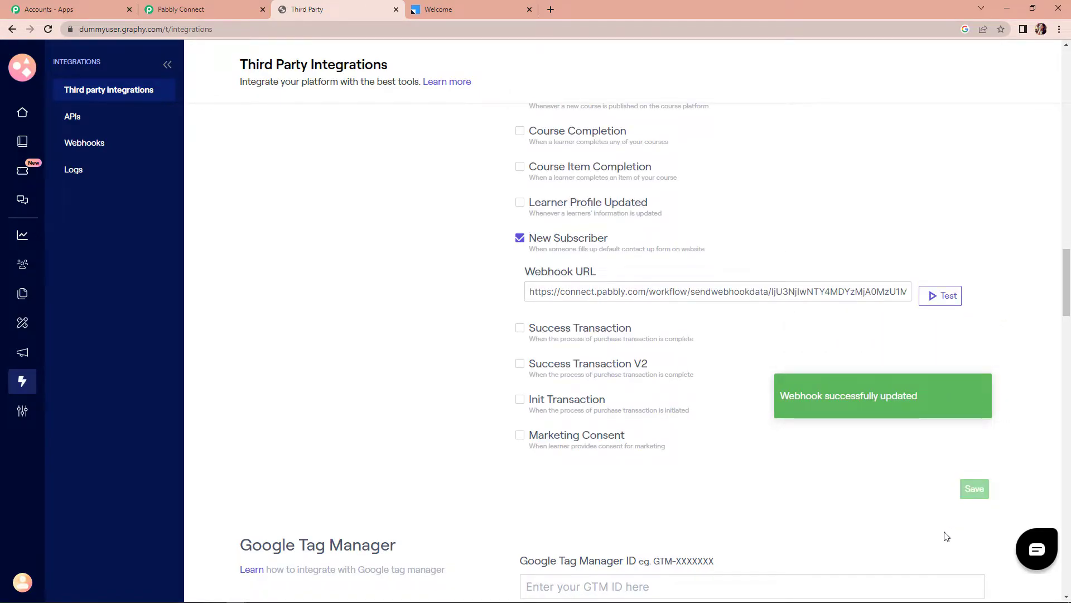
{"action": "left_click", "coordinate": [182, 9]}
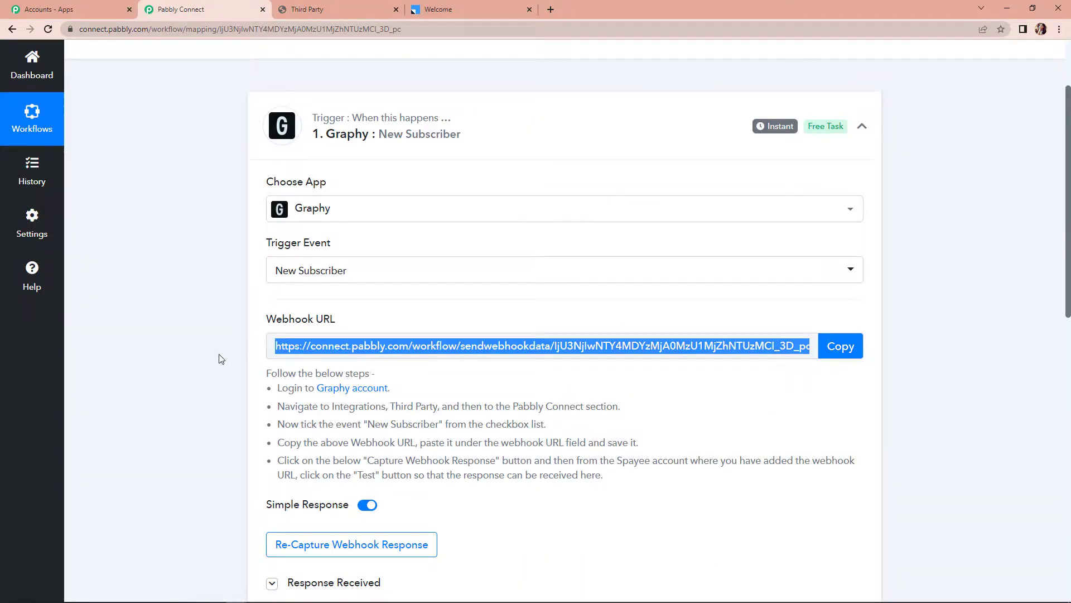
Re-capture the webhook response in Pabbly Connect, confirming Yes, and return to Graphy
{"action": "scroll", "coordinate": [219, 360], "scroll_direction": "down", "scroll_amount": 4}
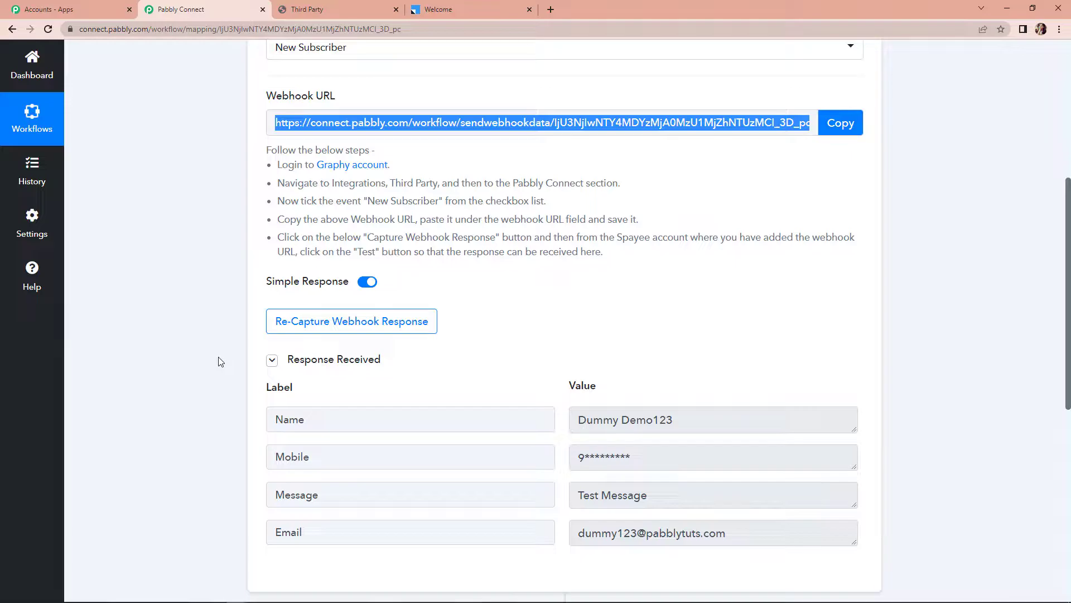
{"action": "left_click", "coordinate": [282, 328]}
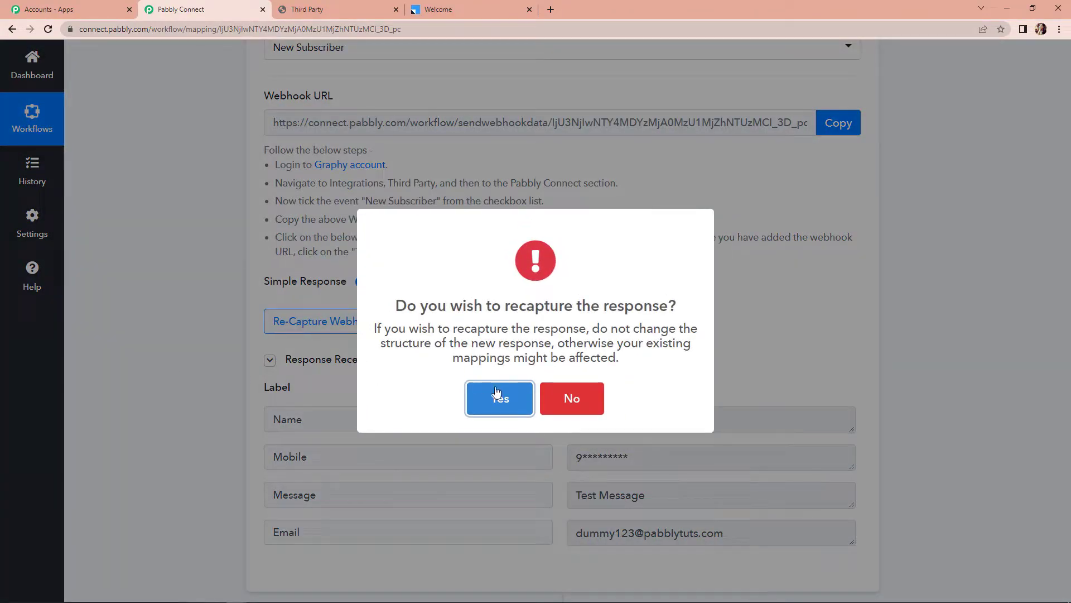
{"action": "left_click", "coordinate": [479, 390]}
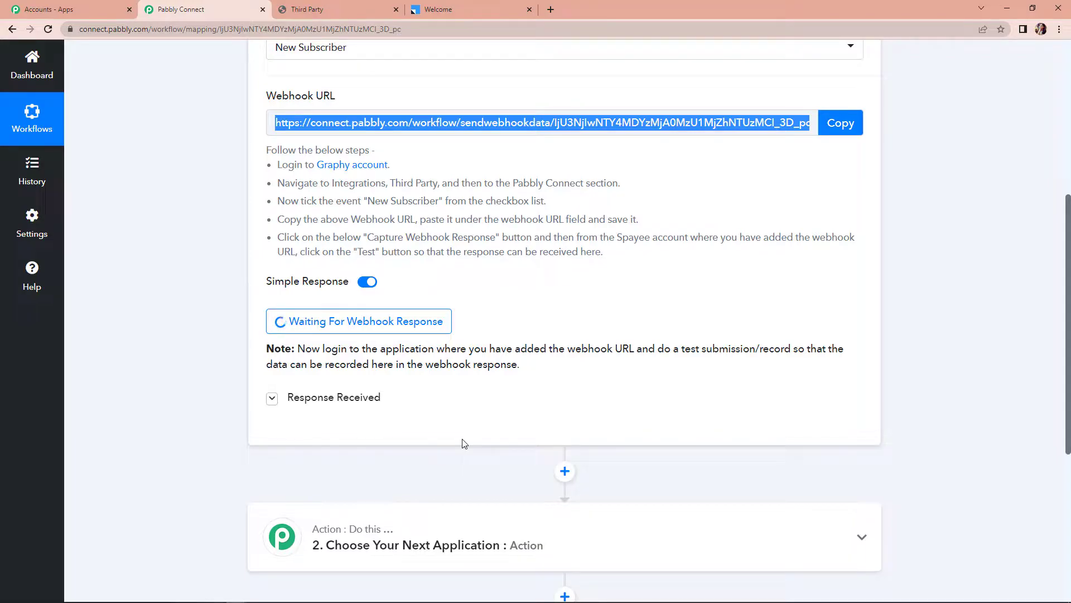
{"action": "left_click", "coordinate": [341, 12]}
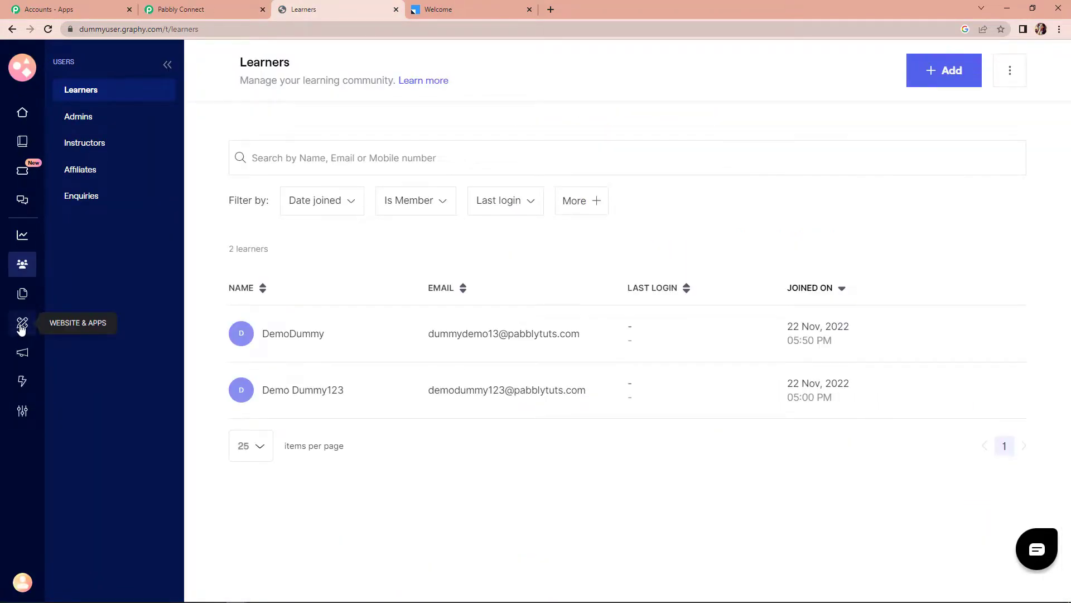
Preview Graphy's Contact Us page from the website management pages
{"action": "left_click", "coordinate": [21, 328]}
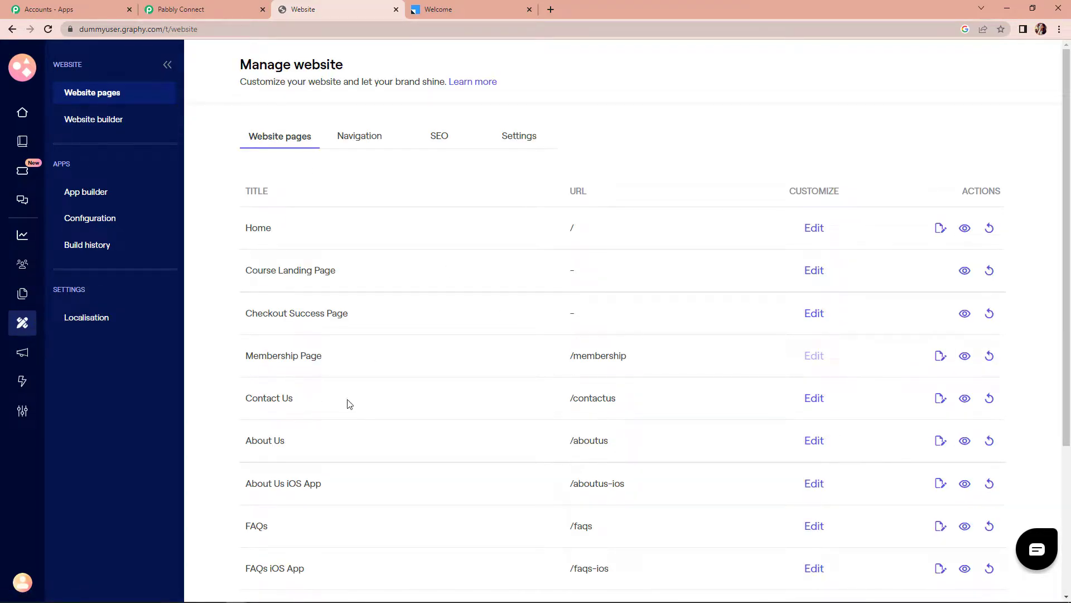
{"action": "left_click", "coordinate": [964, 400]}
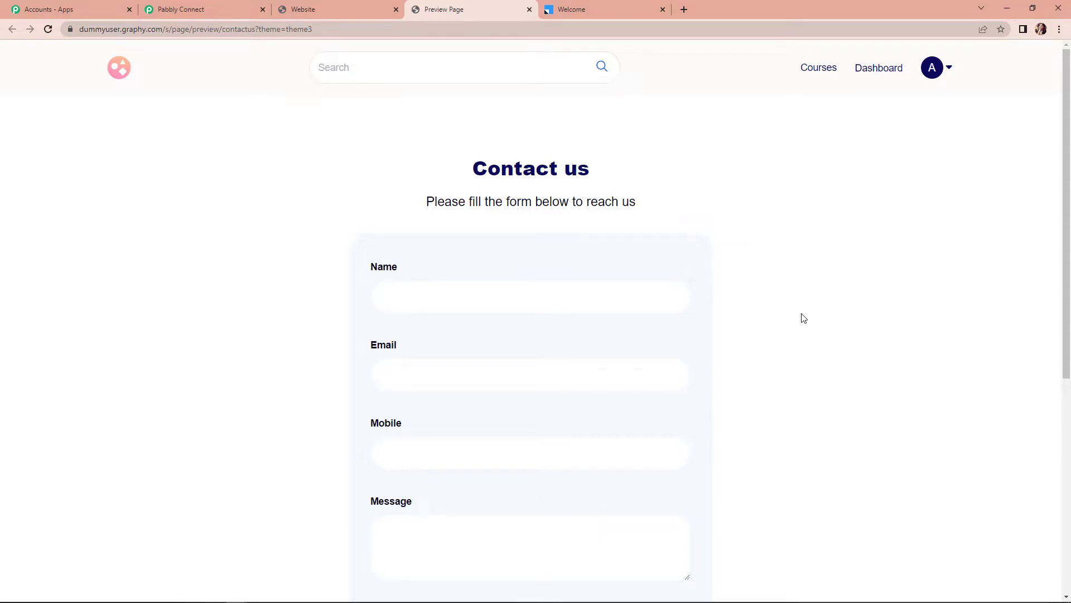
{"action": "scroll", "coordinate": [636, 272], "scroll_direction": "down", "scroll_amount": 3}
Submit the Contact Us form with name Test123 New123, a test email, saved mobile and 'Test Message'
{"action": "left_click", "coordinate": [421, 126]}
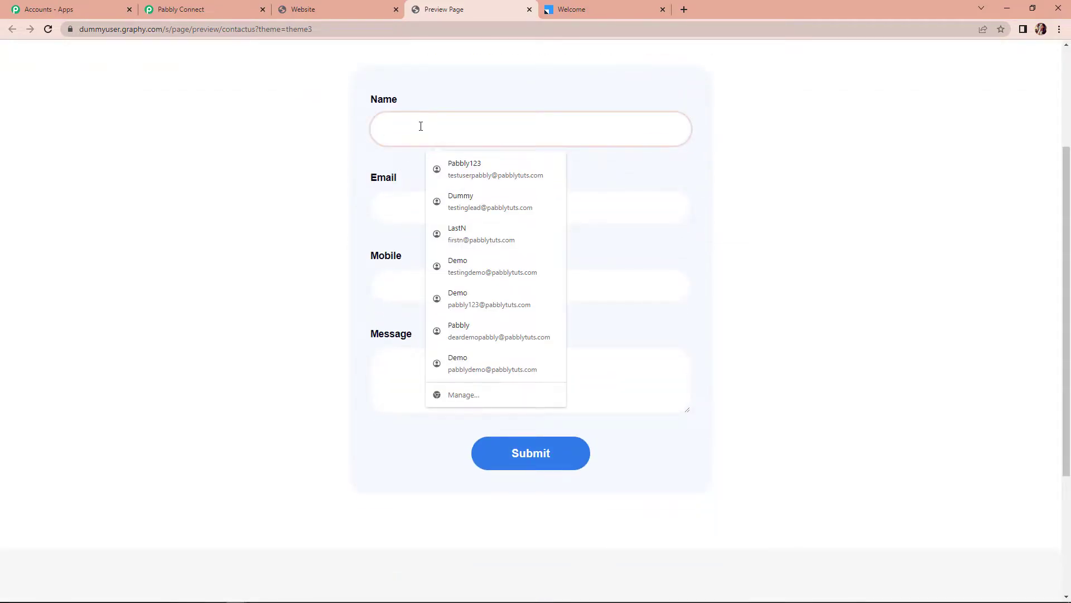
{"action": "type", "text": "Test"}
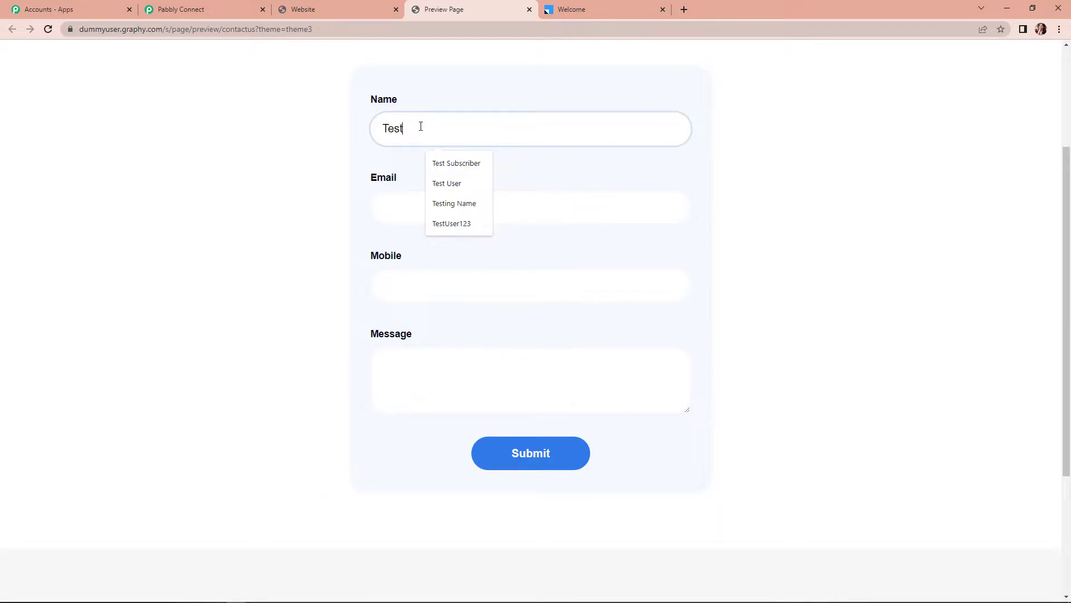
{"action": "type", "text": "123 New123"}
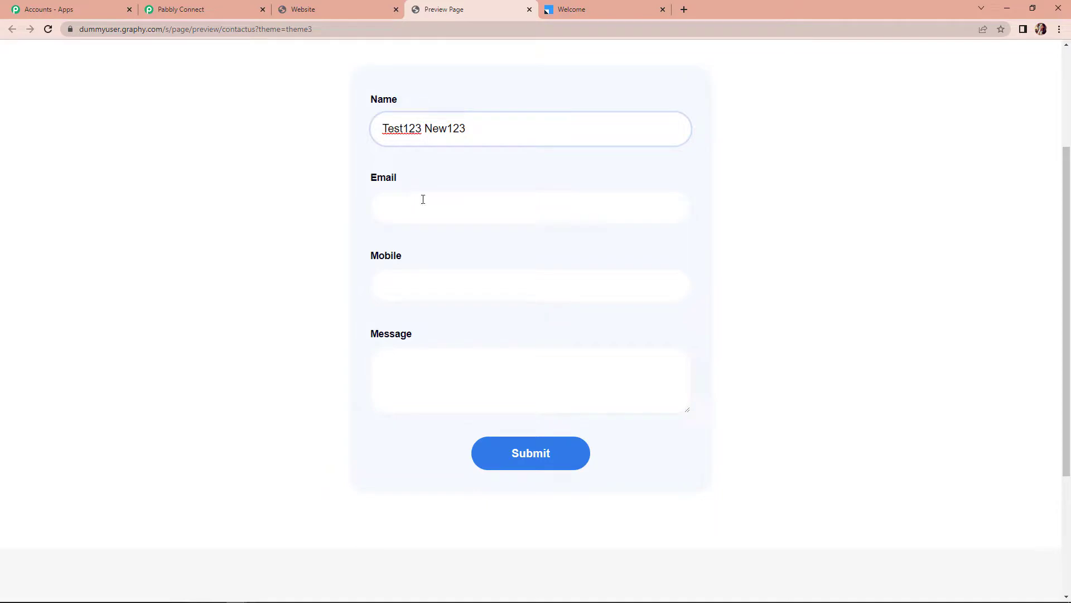
{"action": "left_click", "coordinate": [424, 215]}
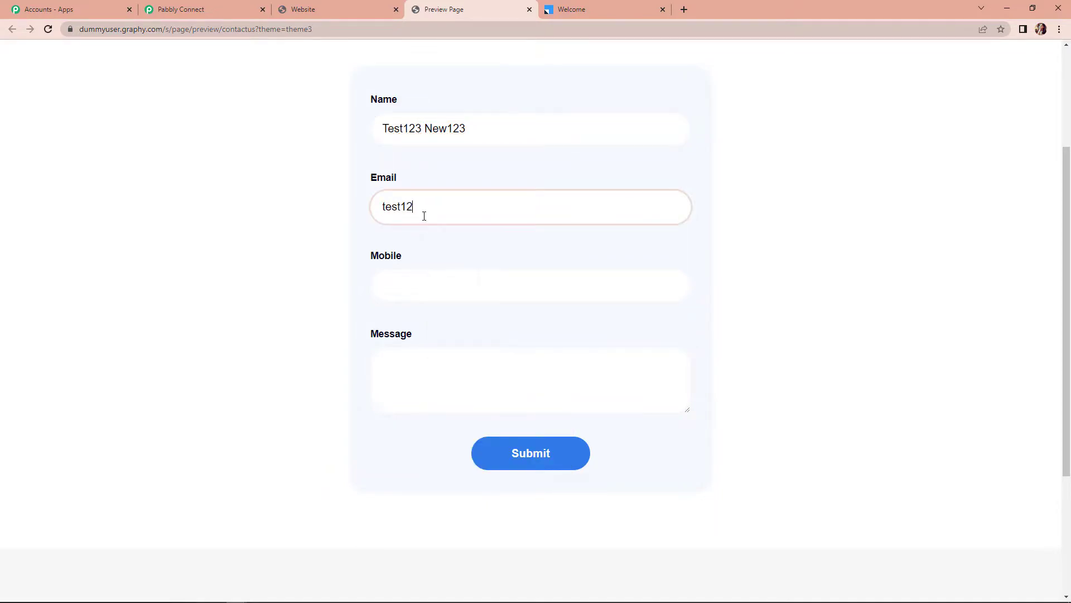
{"action": "left_click", "coordinate": [426, 282]}
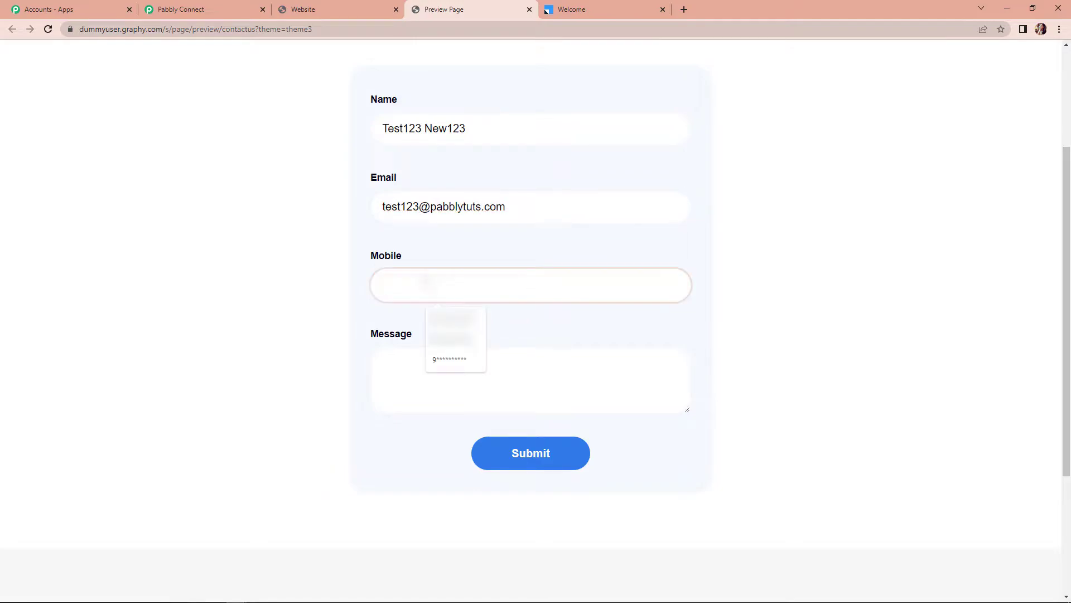
{"action": "left_click", "coordinate": [441, 360]}
{"action": "left_click", "coordinate": [410, 371]}
{"action": "type", "text": "Test Message"}
{"action": "left_click", "coordinate": [505, 460]}
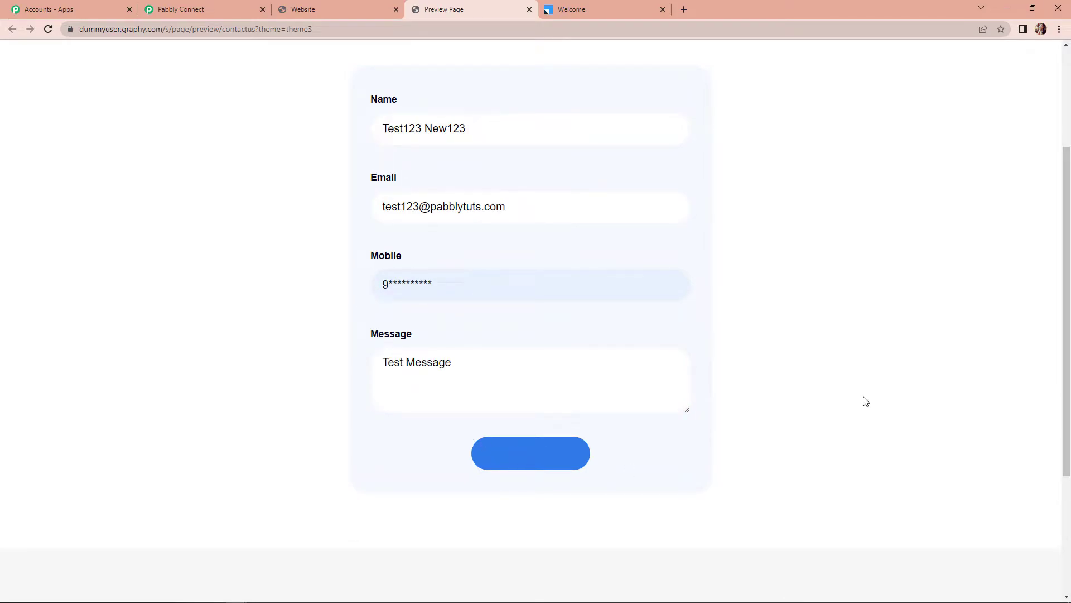
{"action": "left_click", "coordinate": [315, 10]}
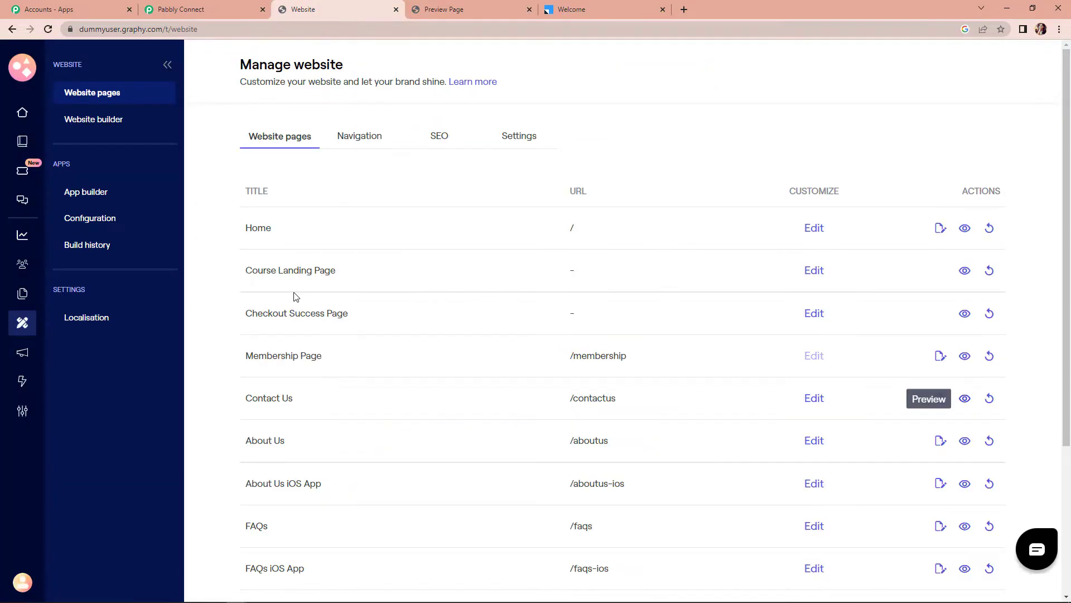
Confirm the Test123 New123 enquiry tops Graphy's Enquiries list, then return to Pabbly Connect
{"action": "left_click", "coordinate": [23, 265]}
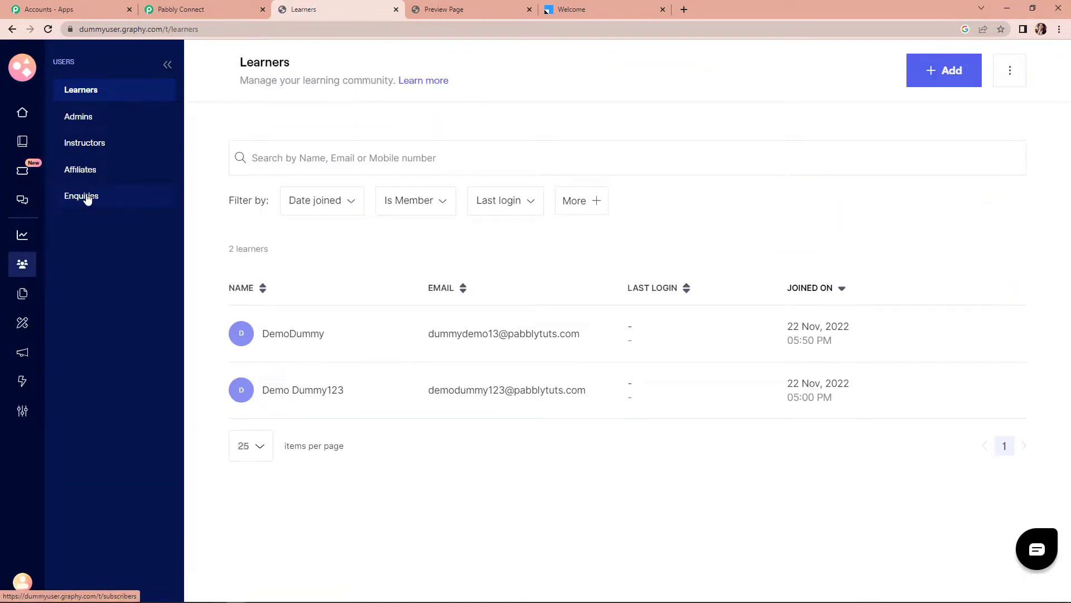
{"action": "left_click", "coordinate": [84, 196]}
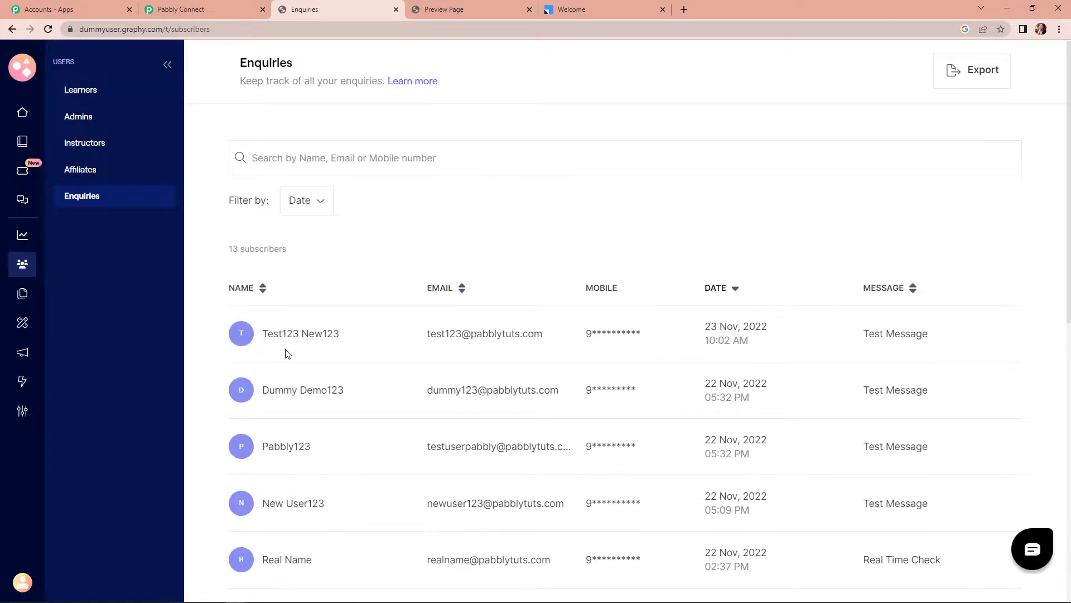
{"action": "left_click_drag", "start_coordinate": [262, 335], "coordinate": [560, 339]}
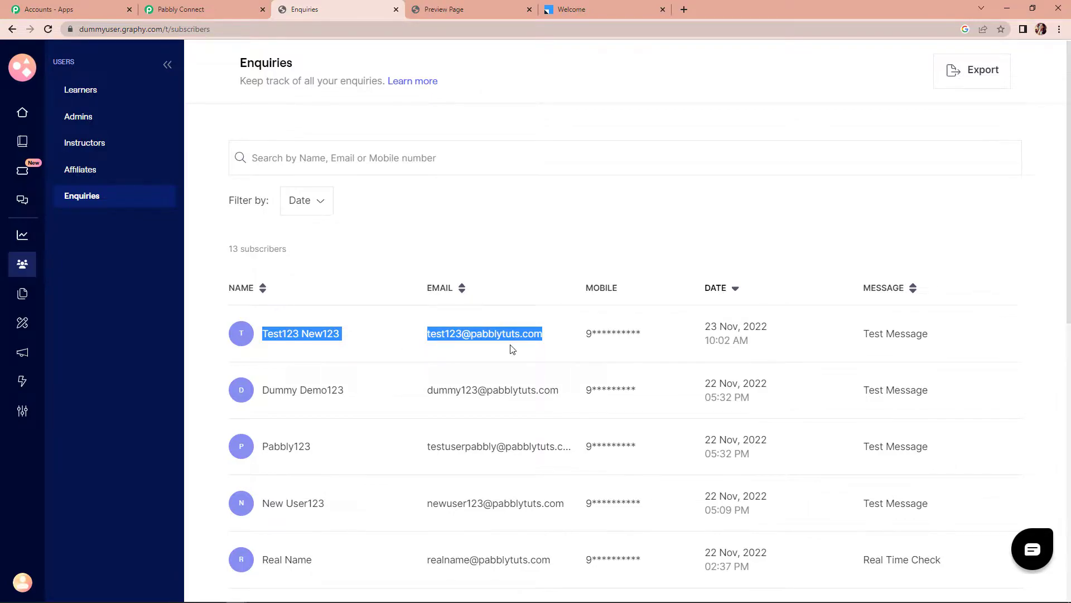
{"action": "left_click", "coordinate": [210, 3]}
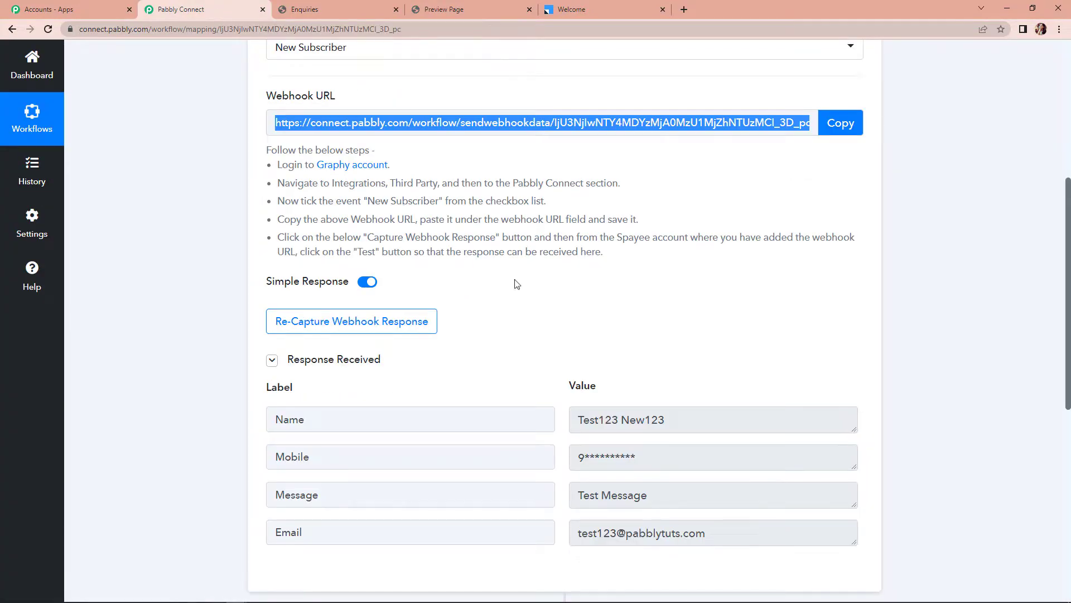
Review the captured Test123 New123 response and expand the '2. Choose Your Next Application' step
{"action": "scroll", "coordinate": [619, 313], "scroll_direction": "down", "scroll_amount": 2}
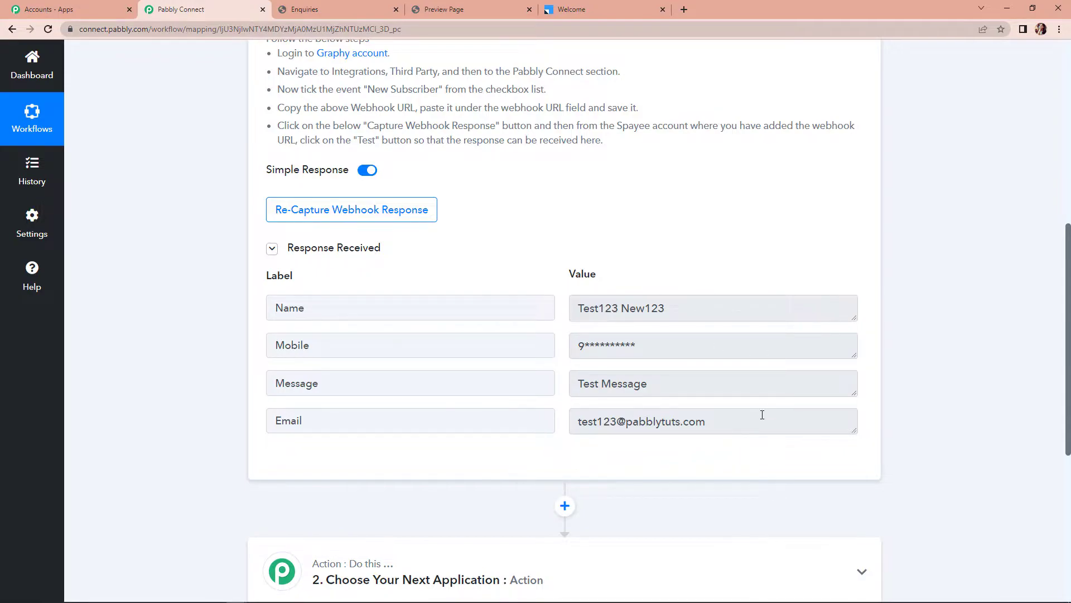
{"action": "scroll", "coordinate": [762, 414], "scroll_direction": "down", "scroll_amount": 5}
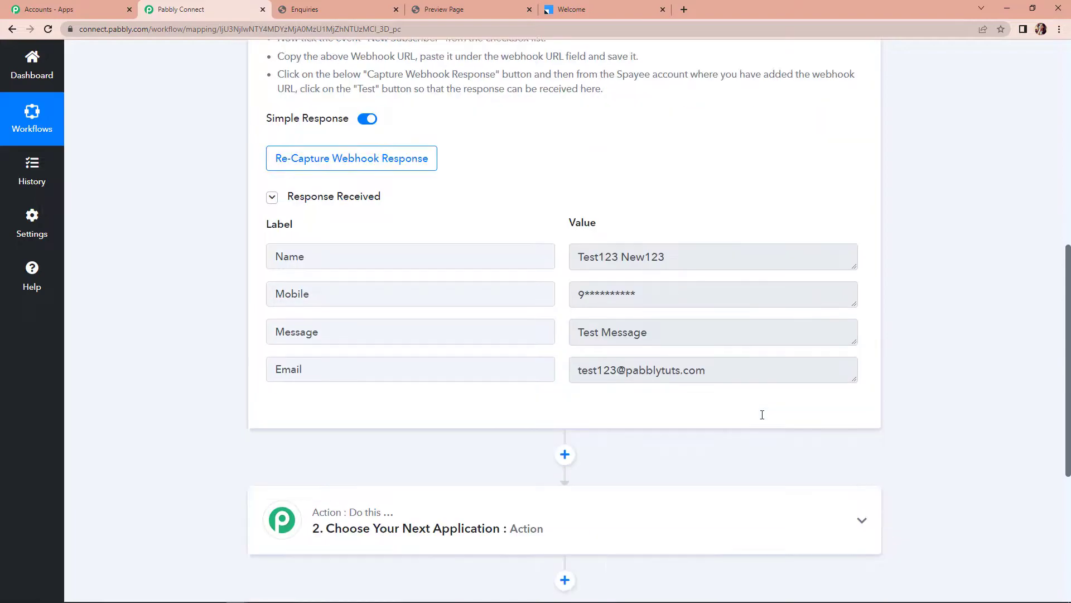
{"action": "left_click", "coordinate": [418, 319]}
Search 'lead', choose Leadsquared with the Create or Update Lead event, and open its connection panel
{"action": "left_click", "coordinate": [372, 373]}
{"action": "type", "text": "lead"}
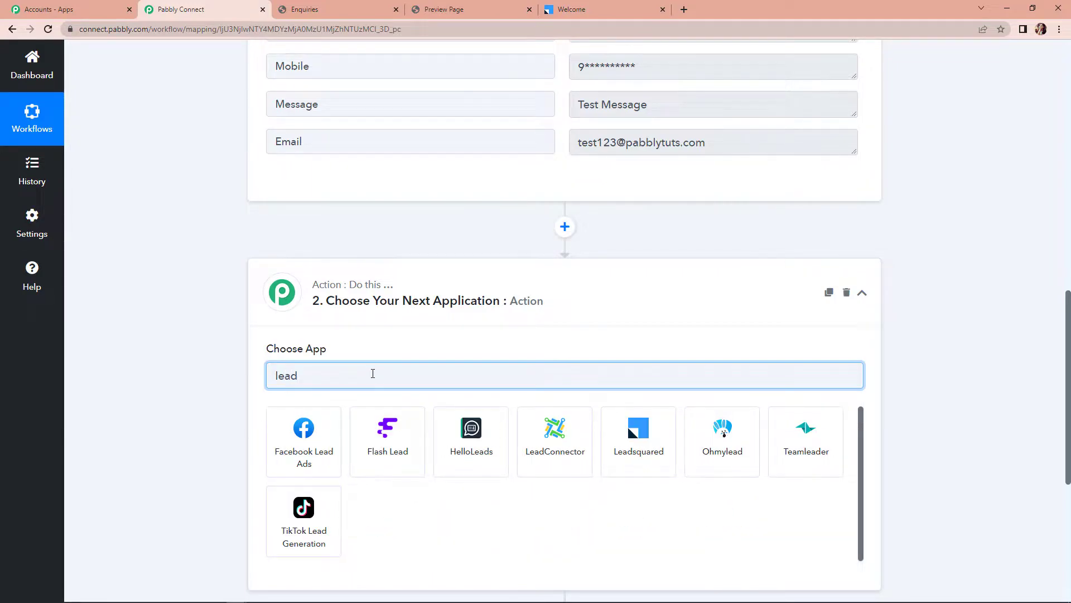
{"action": "left_click", "coordinate": [632, 458]}
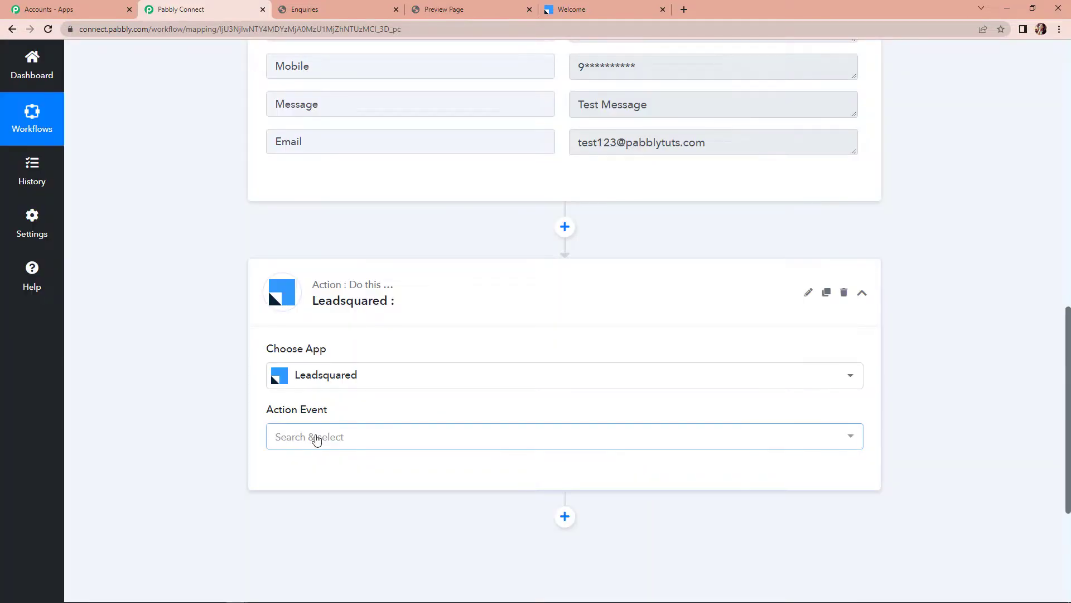
{"action": "left_click", "coordinate": [308, 436]}
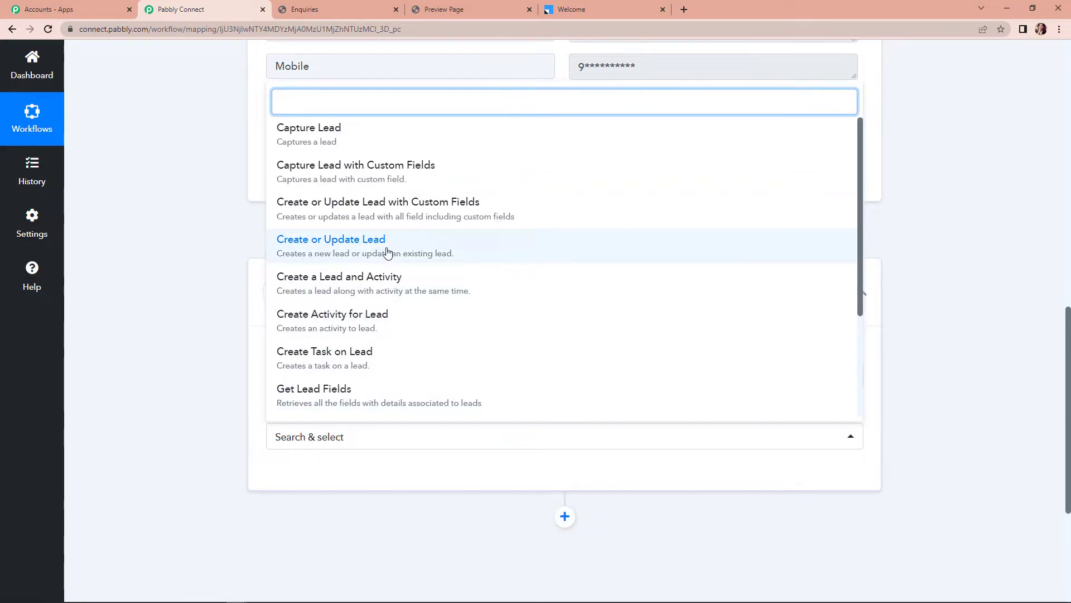
{"action": "left_click", "coordinate": [364, 248]}
{"action": "left_click", "coordinate": [290, 489]}
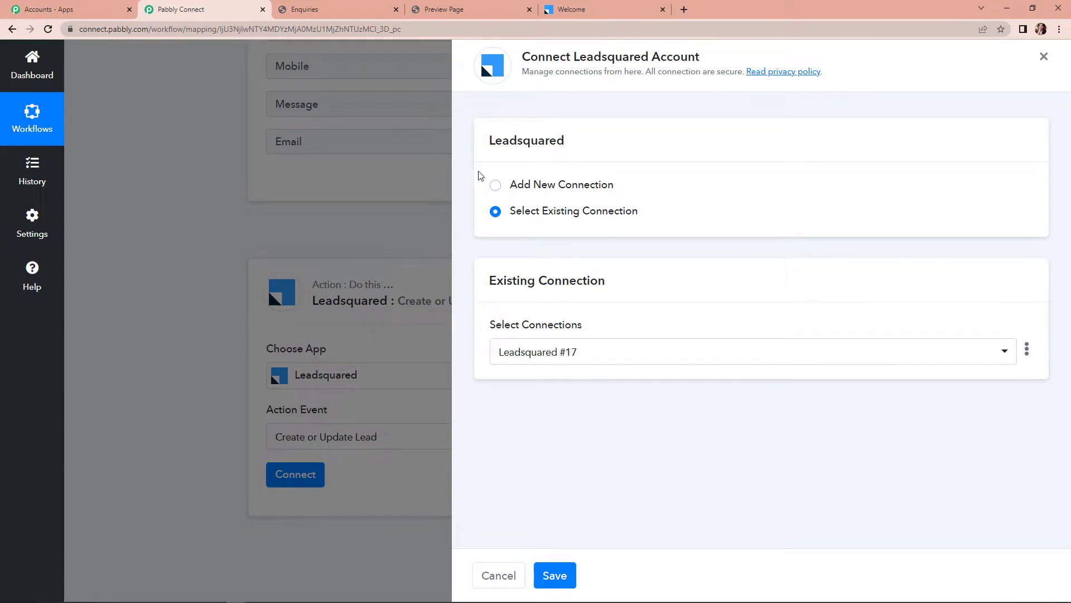
Add a new Leadsquared #18 connection and review its Access Key, Secret Key and API Host fields
{"action": "left_click", "coordinate": [501, 191]}
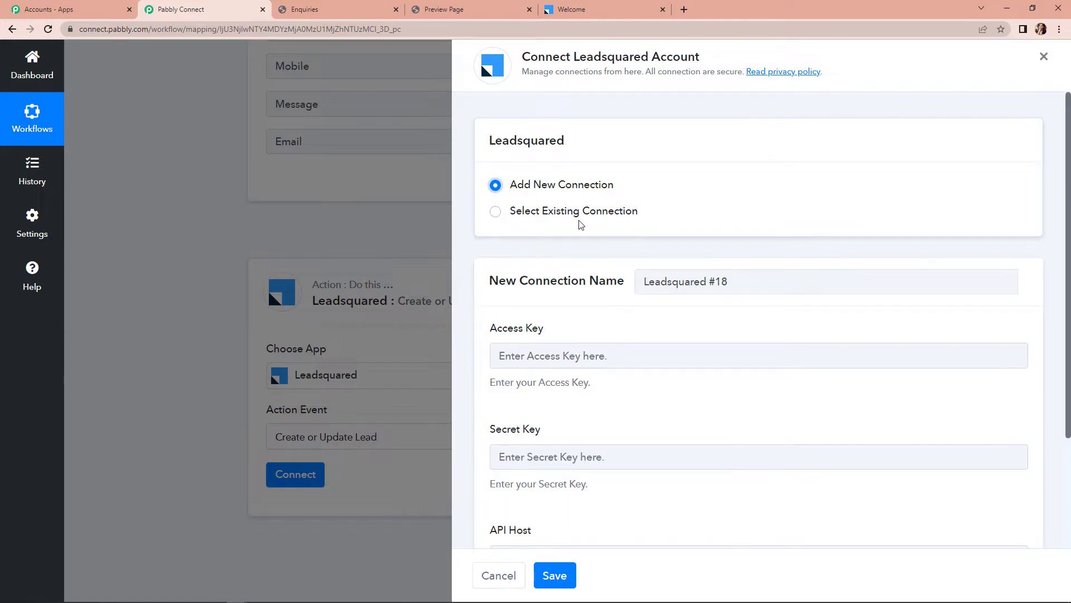
{"action": "scroll", "coordinate": [697, 391], "scroll_direction": "down", "scroll_amount": 1}
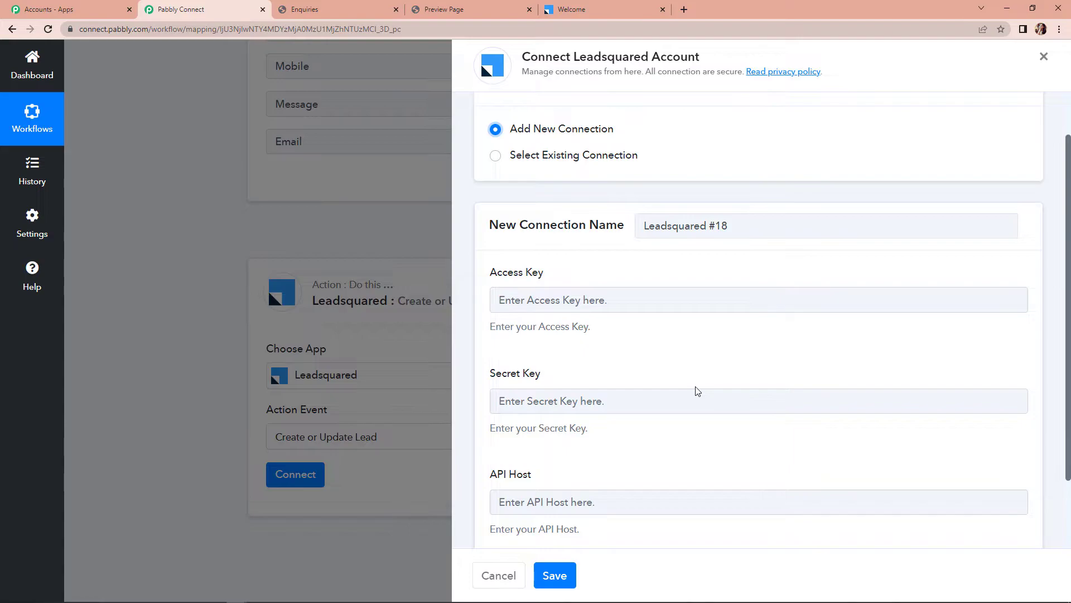
{"action": "scroll", "coordinate": [696, 391], "scroll_direction": "down", "scroll_amount": 2}
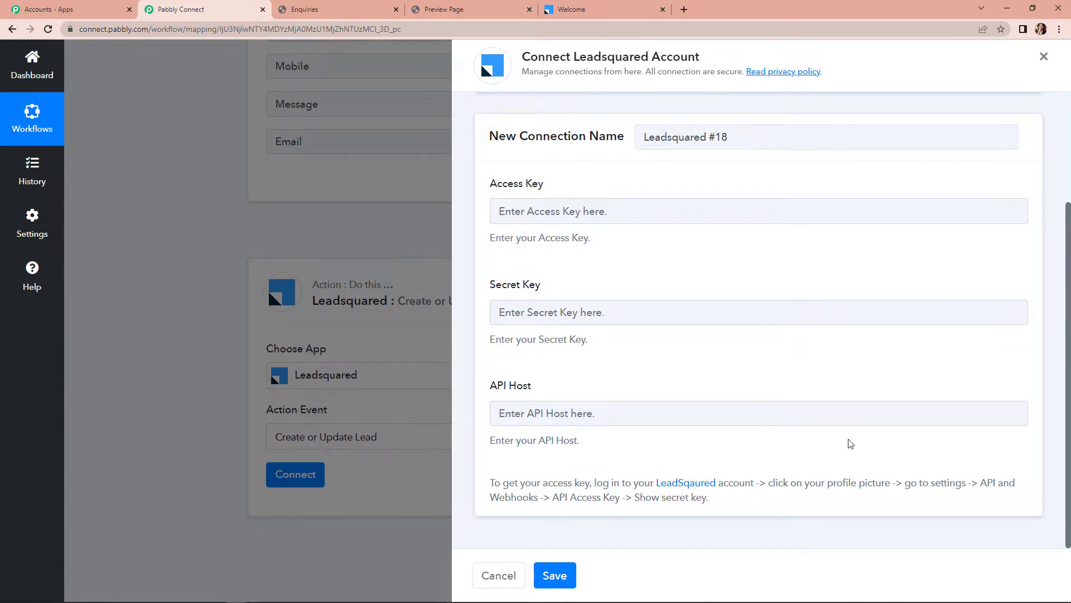
{"action": "left_click", "coordinate": [591, 4]}
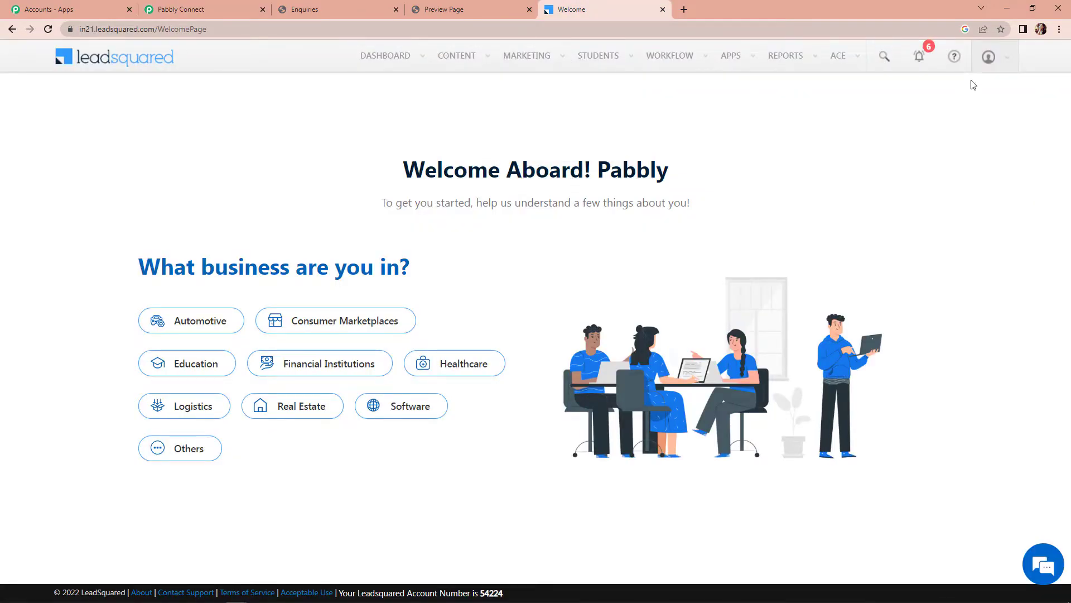
Open Settings > API and Webhooks > API Access Keys and reveal the secret key
{"action": "left_click", "coordinate": [989, 57]}
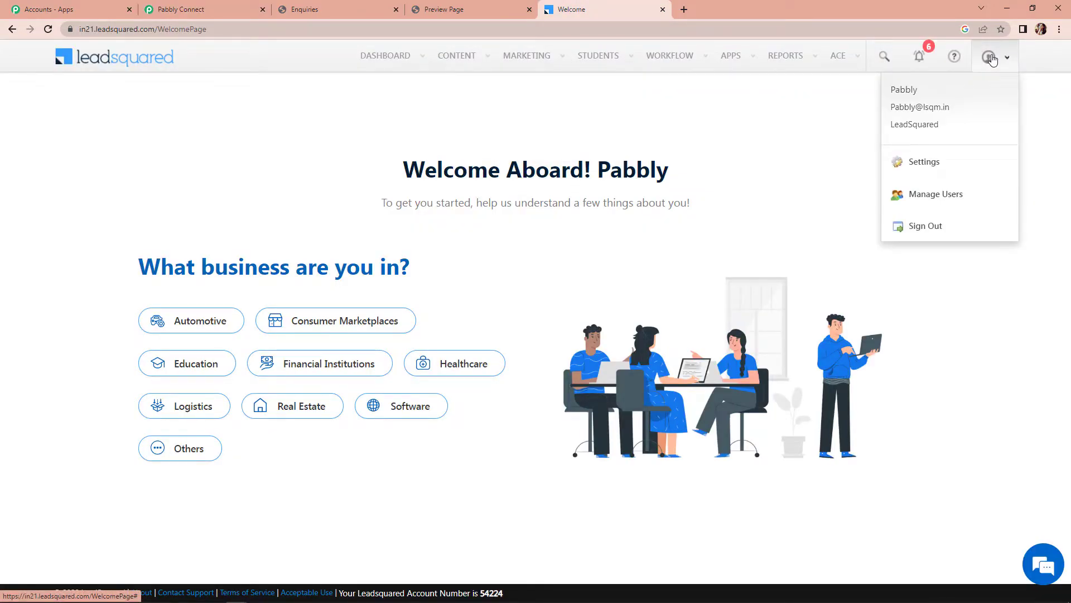
{"action": "left_click", "coordinate": [919, 168]}
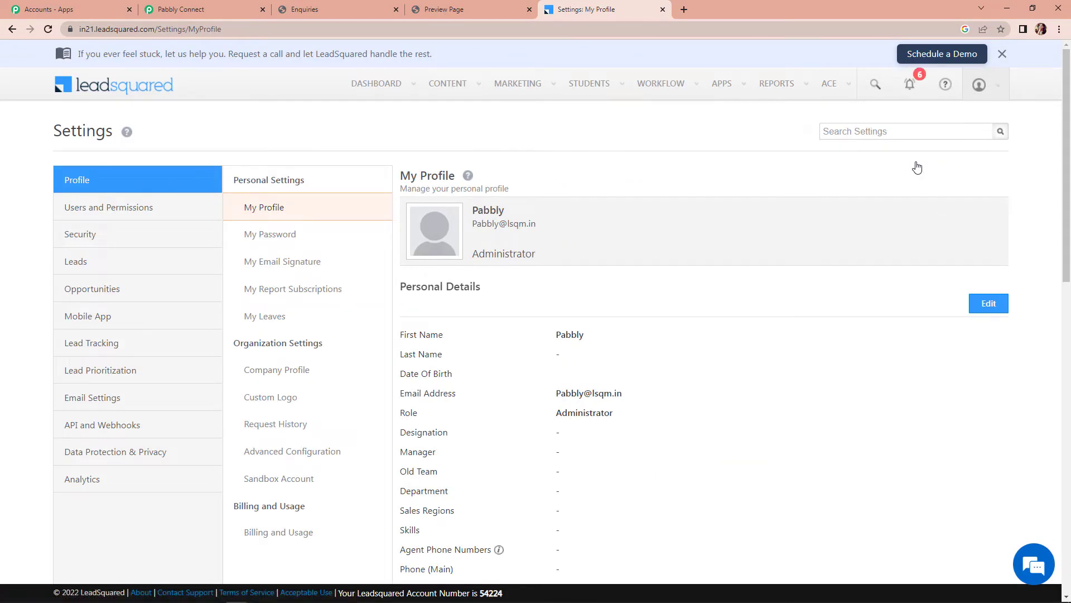
{"action": "left_click", "coordinate": [103, 432]}
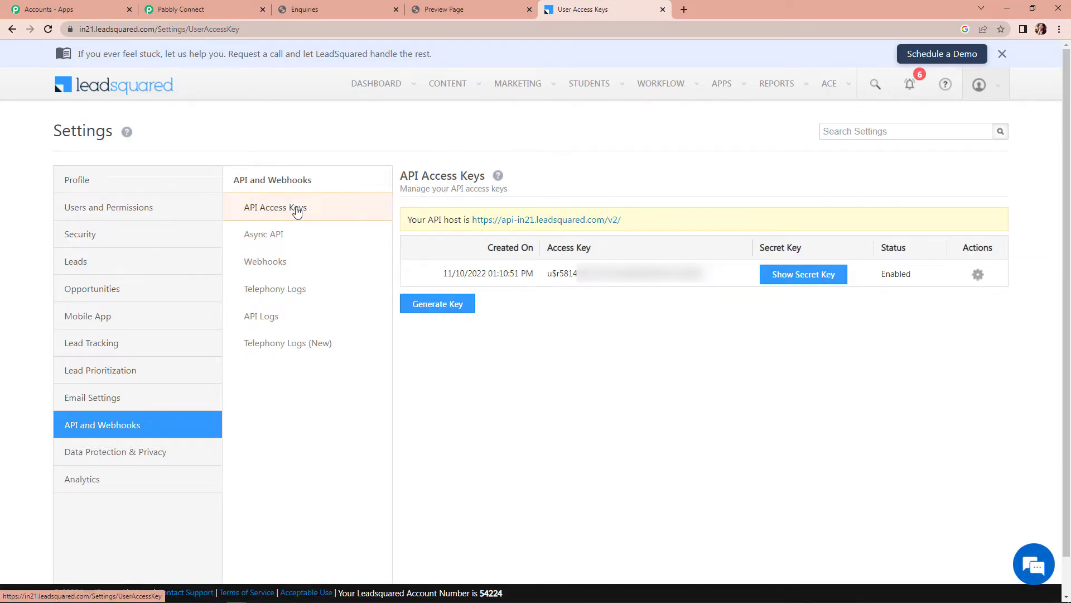
{"action": "left_click", "coordinate": [797, 282]}
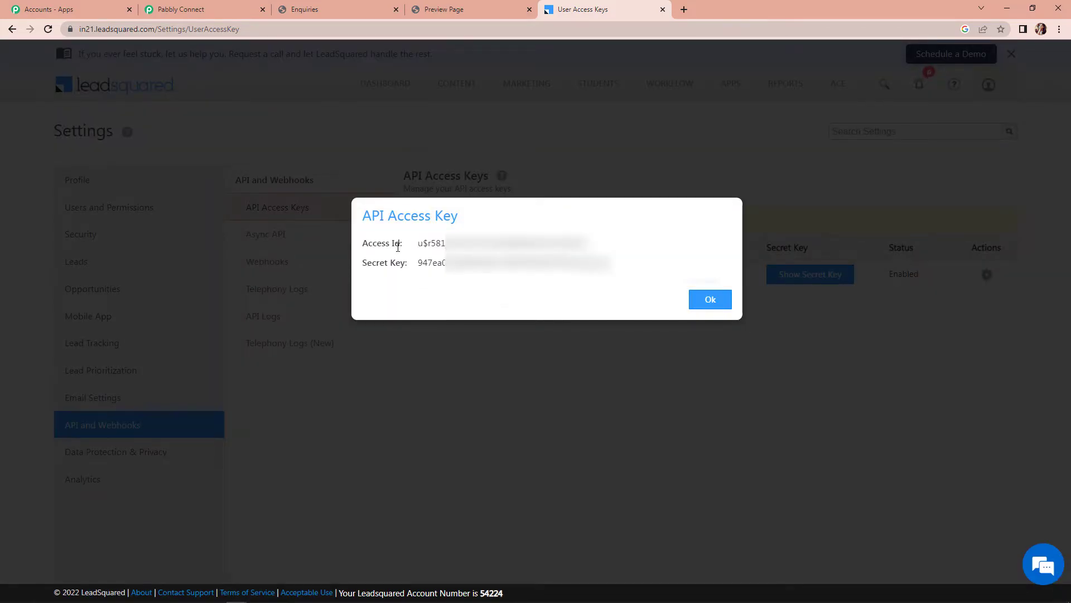
Copy the Access Id value for use in Pabbly Connect
{"action": "left_click_drag", "start_coordinate": [418, 244], "coordinate": [604, 245]}
{"action": "right_click", "coordinate": [546, 253]}
{"action": "left_click", "coordinate": [563, 260]}
{"action": "left_click", "coordinate": [229, 9]}
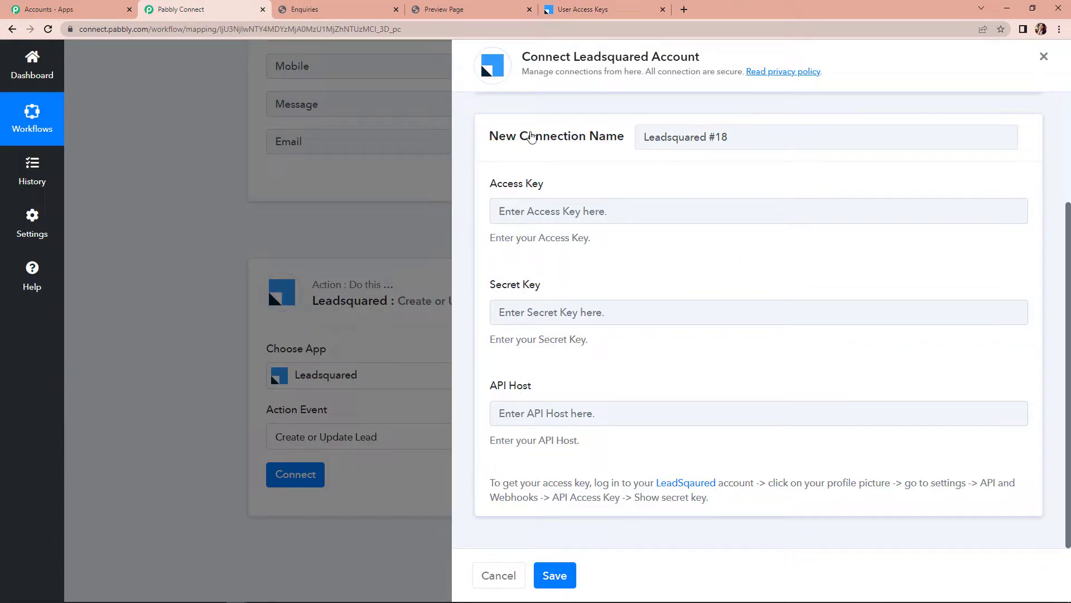
Paste the copied LeadSquared Access Id into the Access Key field
{"action": "left_click", "coordinate": [580, 10]}
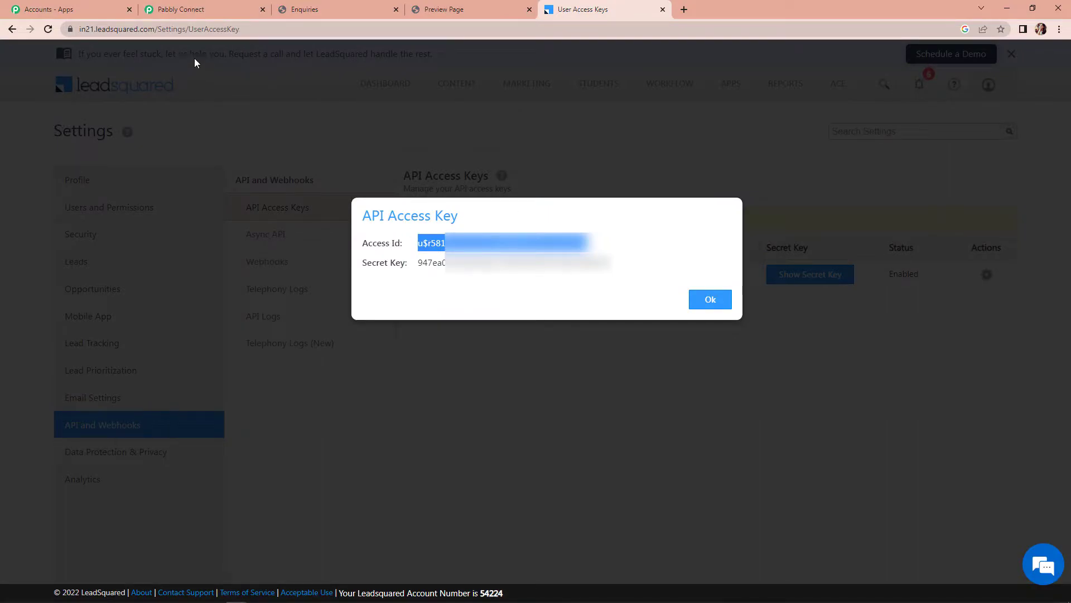
{"action": "left_click", "coordinate": [205, 15]}
{"action": "left_click", "coordinate": [533, 209]}
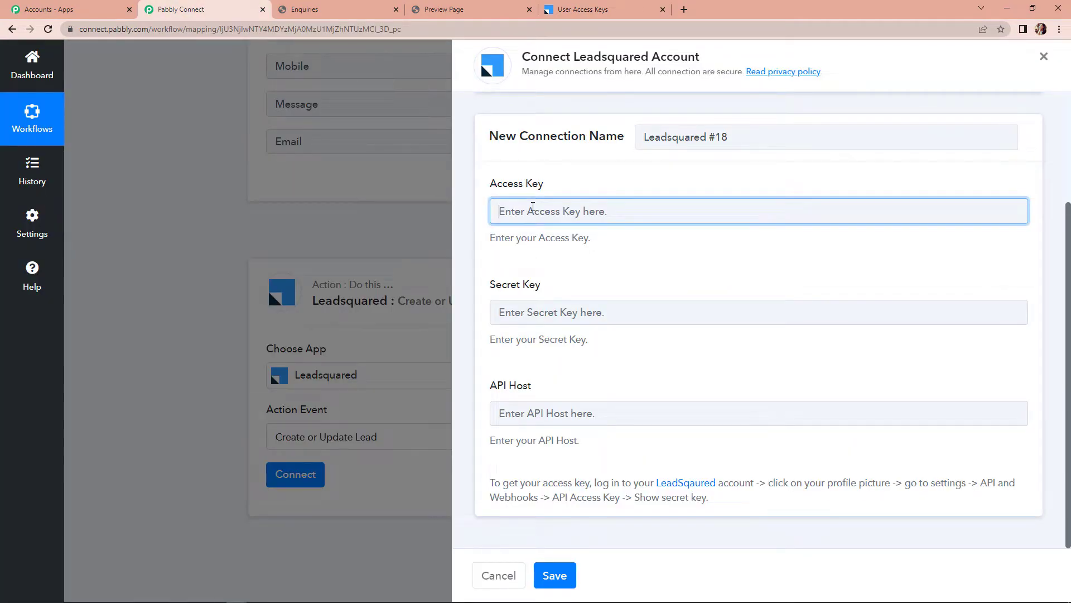
{"action": "key", "text": "ctrl+v"}
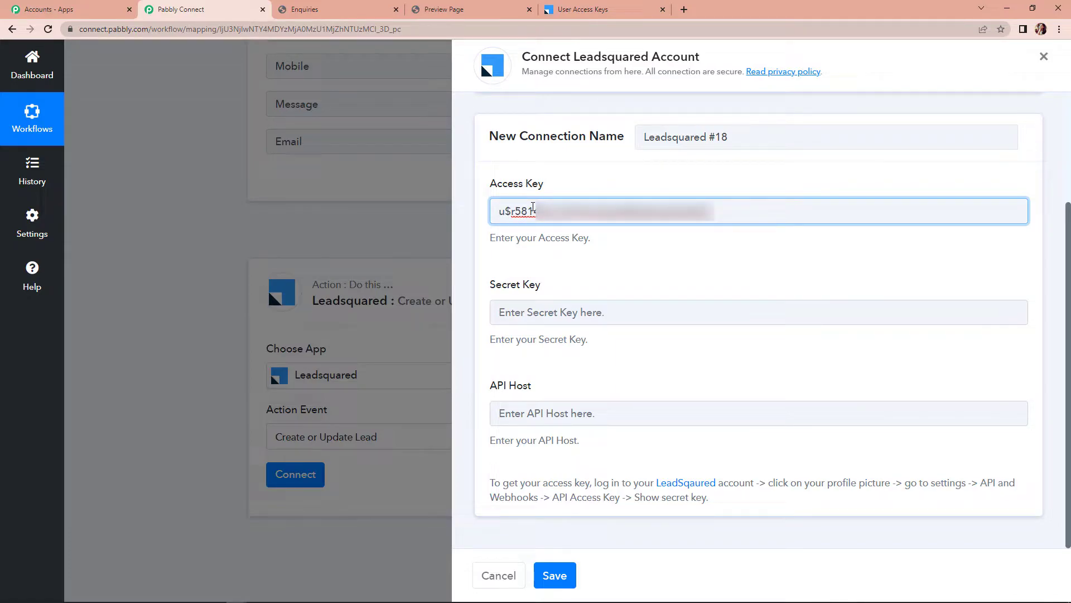
Copy the LeadSquared Secret Key and paste it into the Secret Key field
{"action": "left_click", "coordinate": [582, 15]}
{"action": "left_click_drag", "start_coordinate": [416, 263], "coordinate": [597, 275]}
{"action": "right_click", "coordinate": [596, 273]}
{"action": "left_click", "coordinate": [597, 275]}
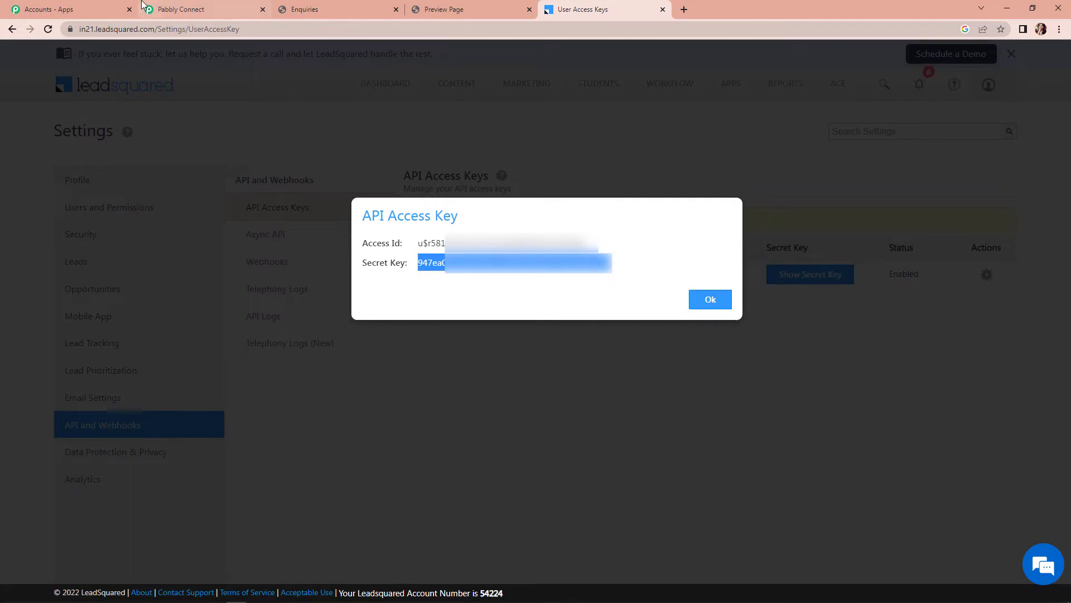
{"action": "left_click", "coordinate": [168, 9]}
{"action": "left_click", "coordinate": [529, 312]}
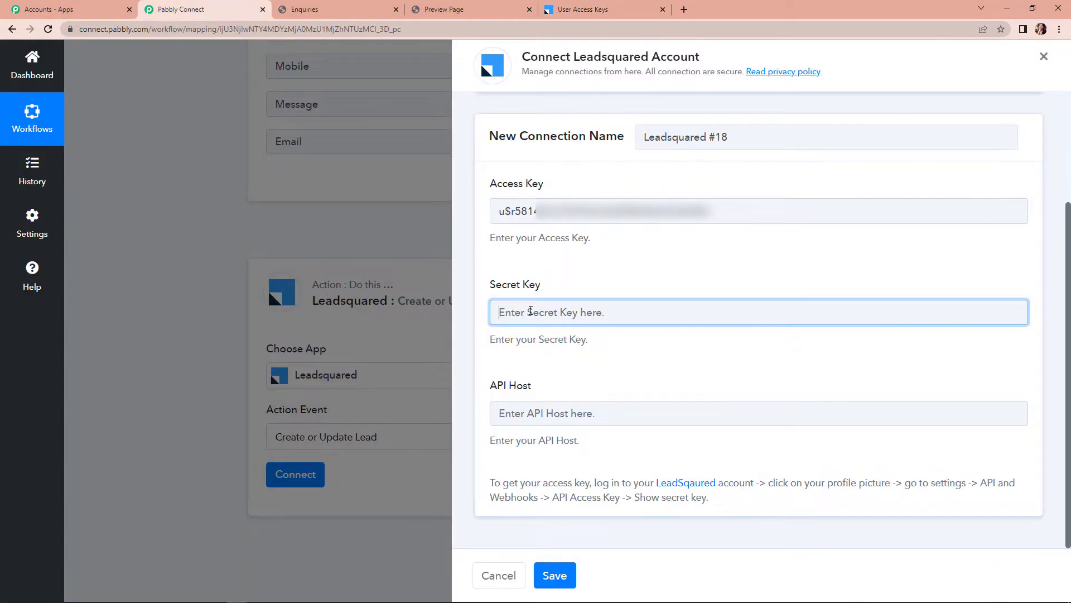
{"action": "key", "text": "ctrl+v"}
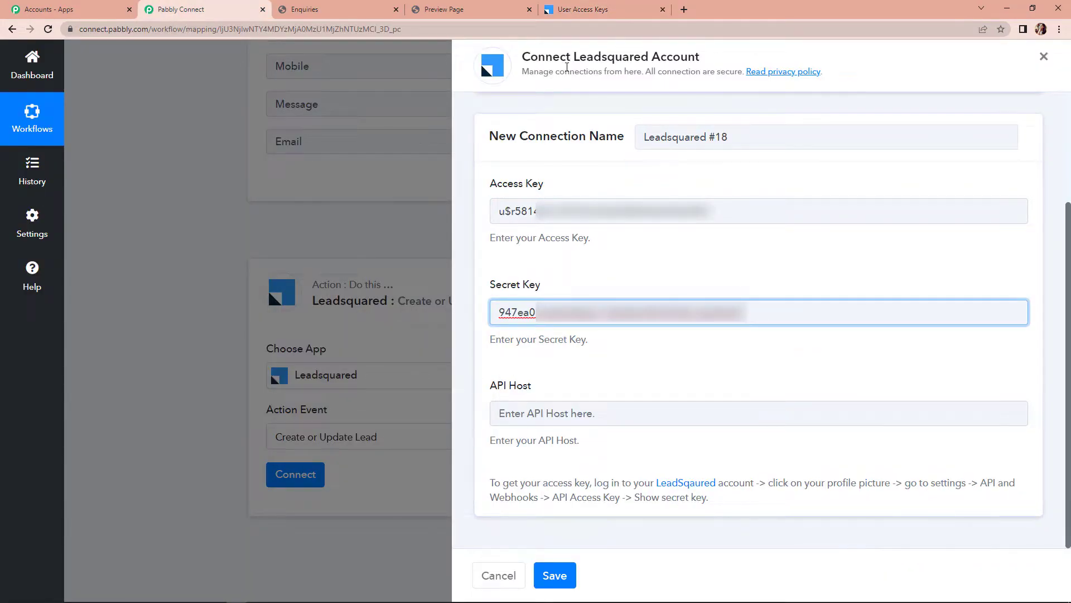
Copy the API host URL into the API Host field and save the connection
{"action": "left_click", "coordinate": [608, 9]}
{"action": "left_click", "coordinate": [710, 300]}
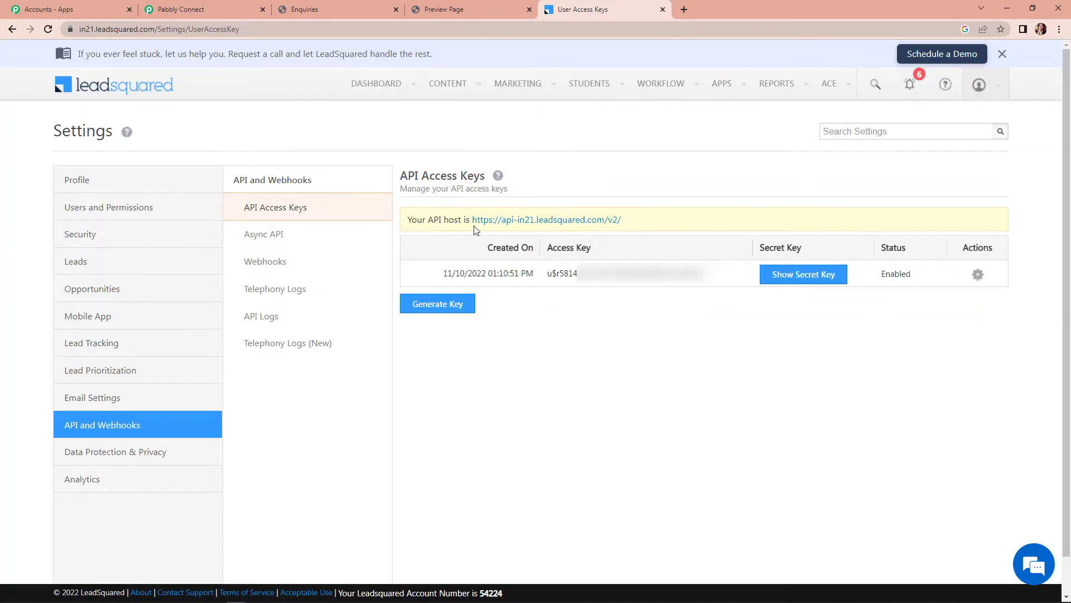
{"action": "triple_click", "coordinate": [489, 219]}
{"action": "right_click", "coordinate": [591, 219]}
{"action": "left_click", "coordinate": [606, 225]}
{"action": "left_click", "coordinate": [168, 8]}
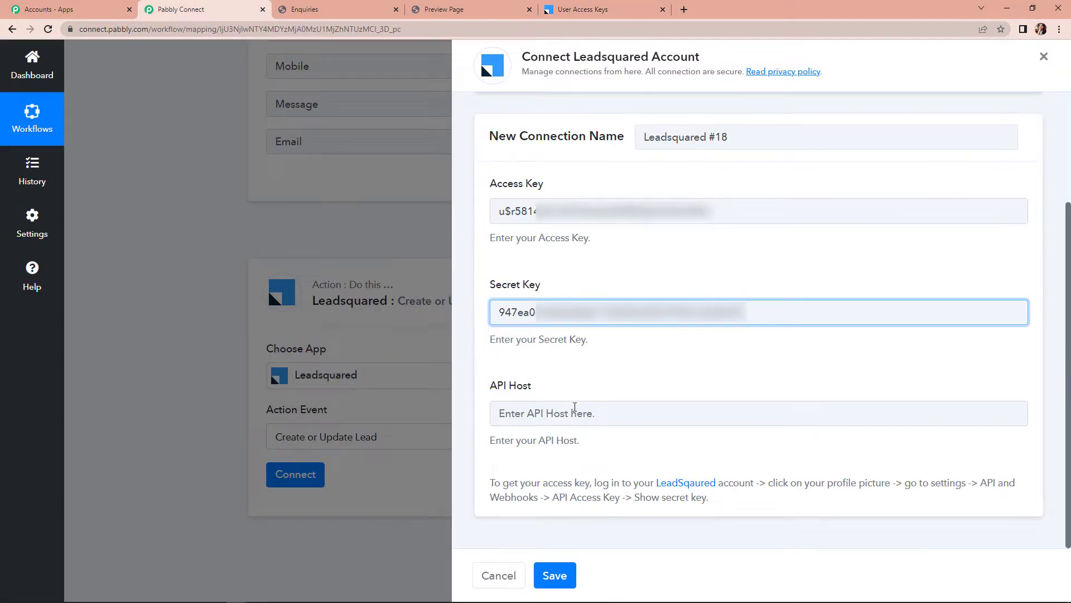
{"action": "left_click", "coordinate": [568, 415]}
{"action": "key", "text": "ctrl+v"}
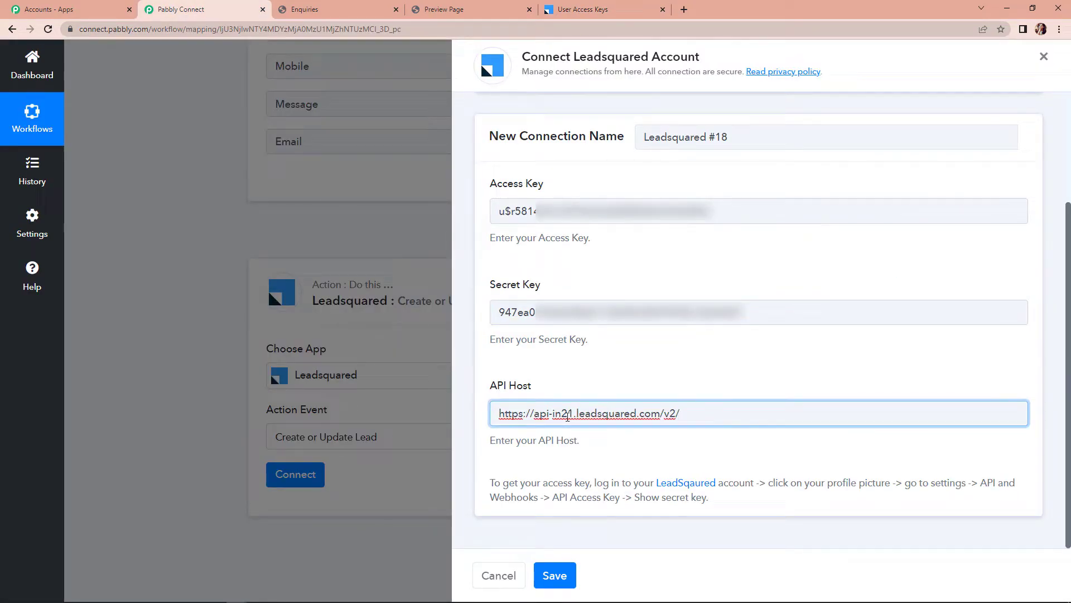
{"action": "left_click", "coordinate": [568, 575]}
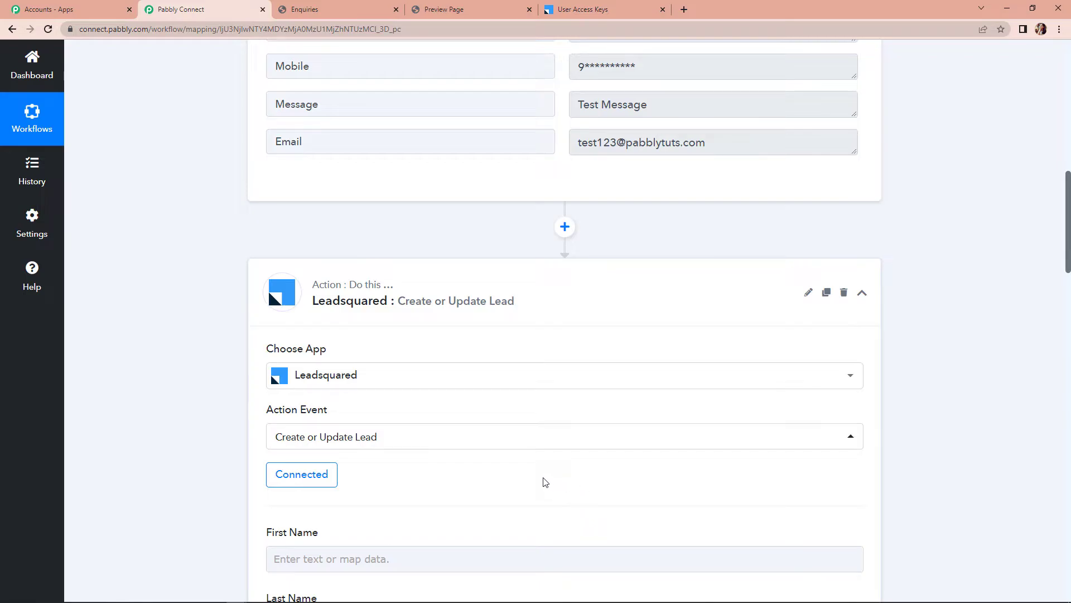
{"action": "scroll", "coordinate": [541, 477], "scroll_direction": "down", "scroll_amount": 8}
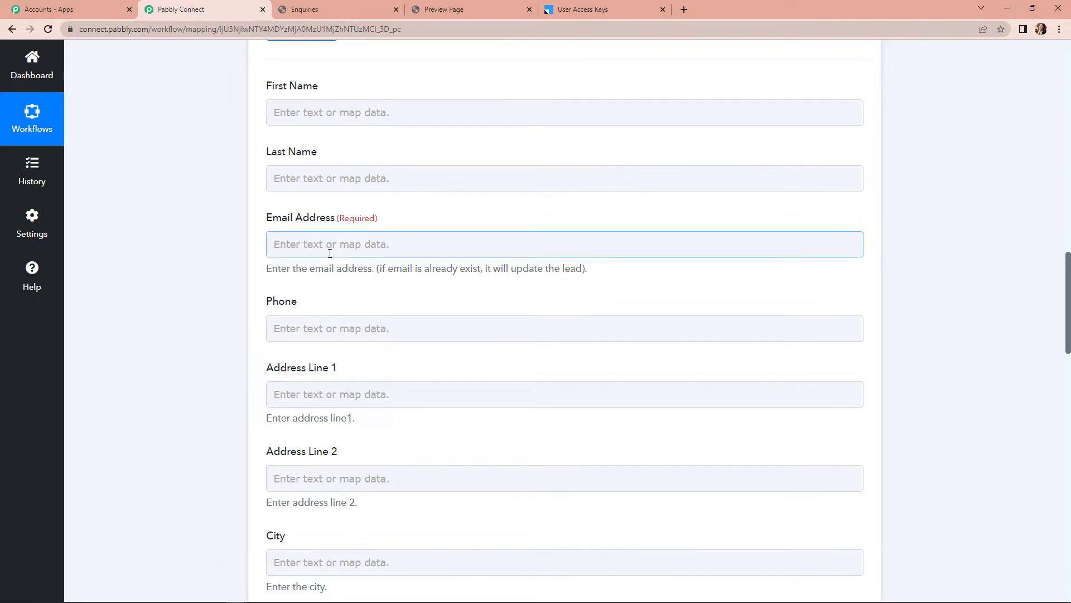
{"action": "scroll", "coordinate": [330, 254], "scroll_direction": "up", "scroll_amount": 1}
{"action": "left_click_drag", "start_coordinate": [265, 143], "coordinate": [329, 146]}
{"action": "left_click_drag", "start_coordinate": [262, 204], "coordinate": [323, 215]}
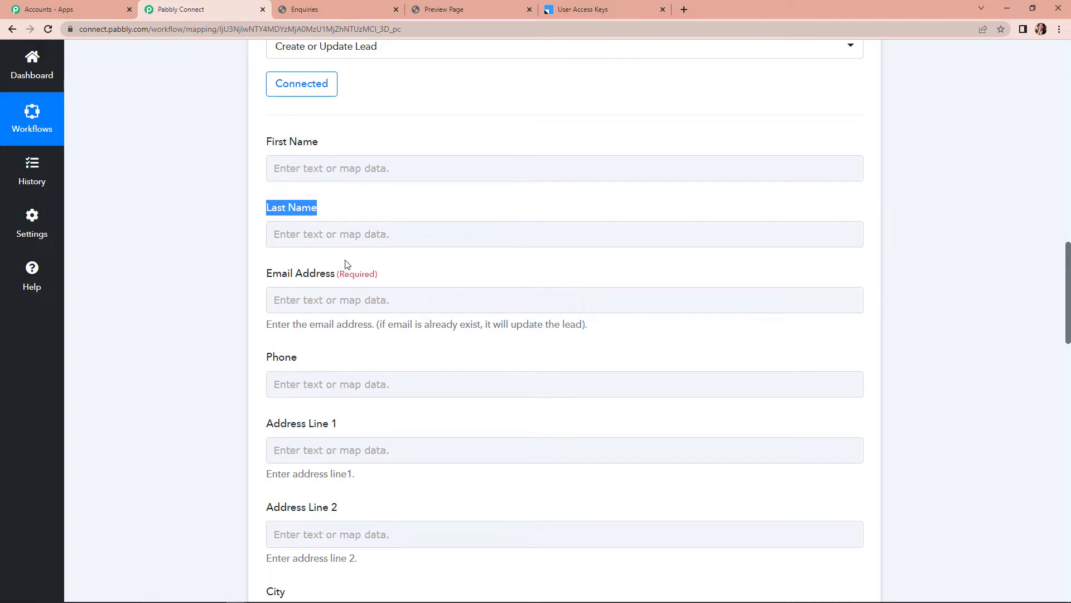
{"action": "scroll", "coordinate": [344, 267], "scroll_direction": "up", "scroll_amount": 8}
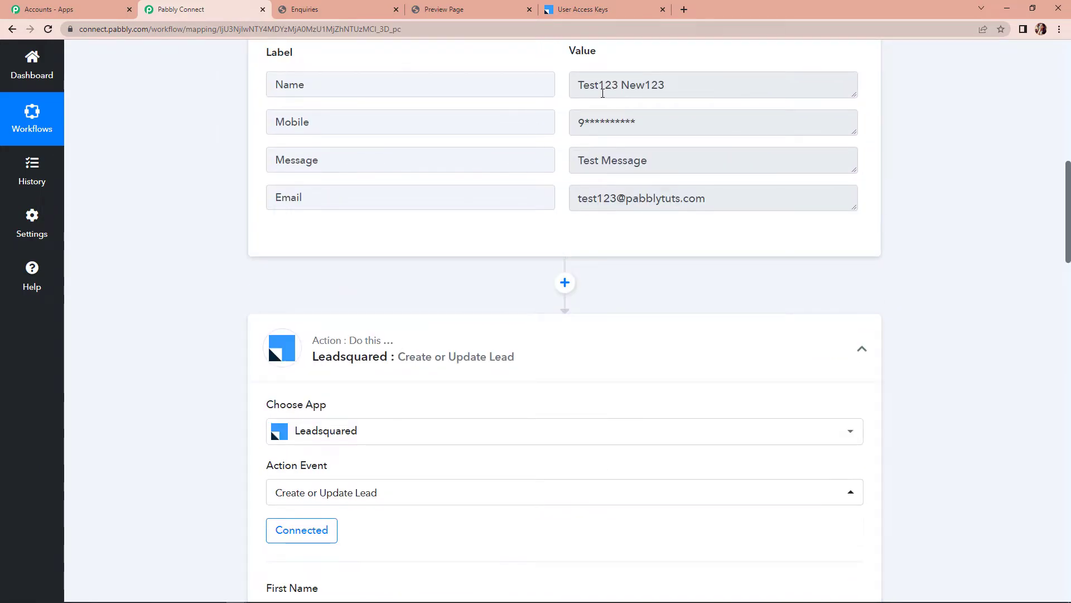
{"action": "left_click_drag", "start_coordinate": [580, 86], "coordinate": [681, 85]}
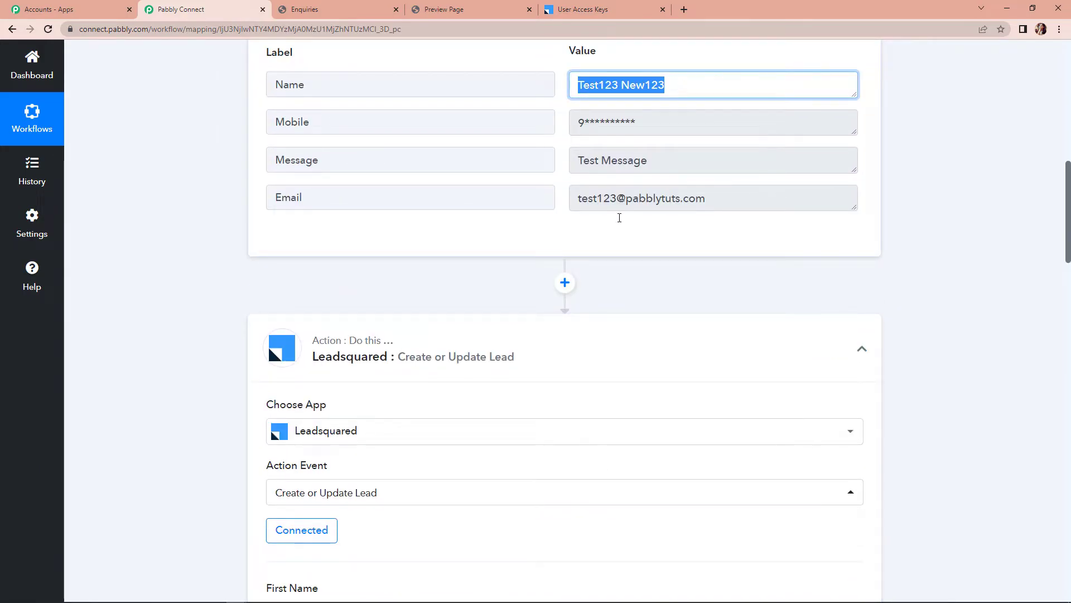
Insert a Text Formatter step before Leadsquared using the Split Text action
{"action": "left_click", "coordinate": [565, 282]}
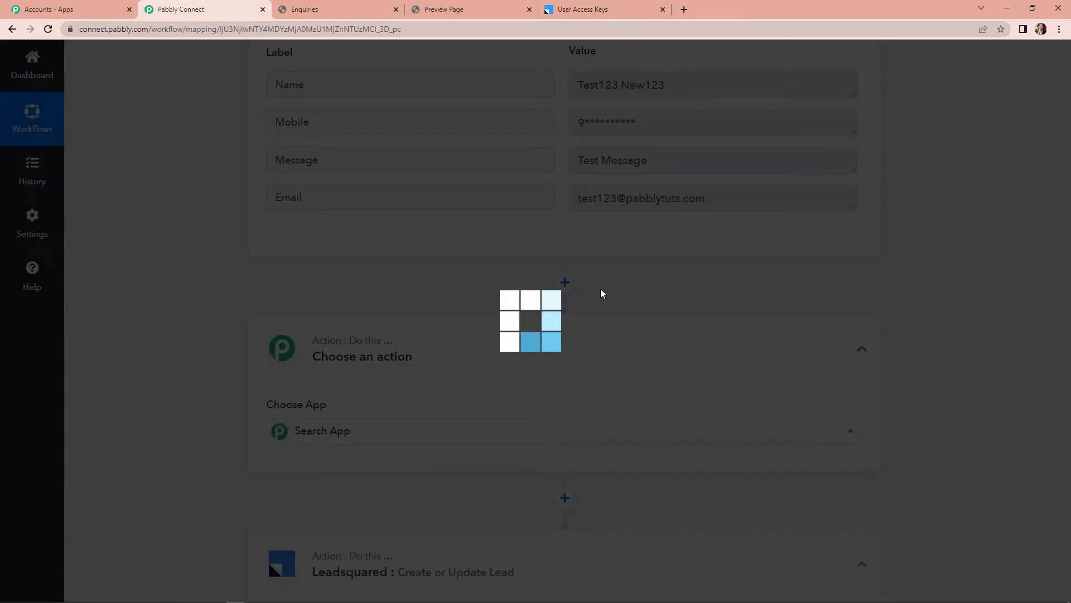
{"action": "type", "text": "text"}
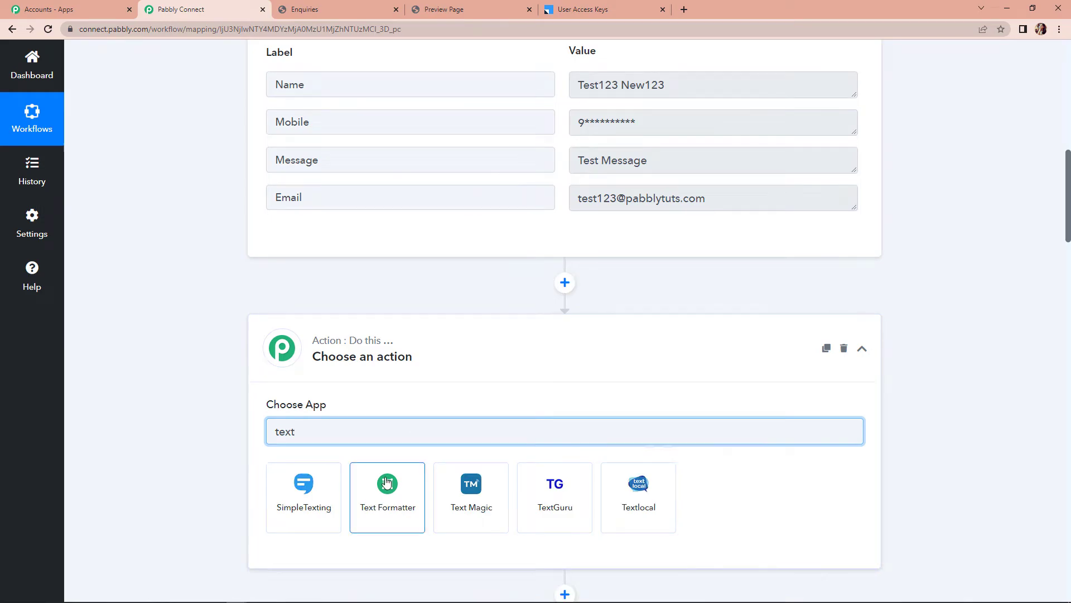
{"action": "left_click", "coordinate": [387, 481]}
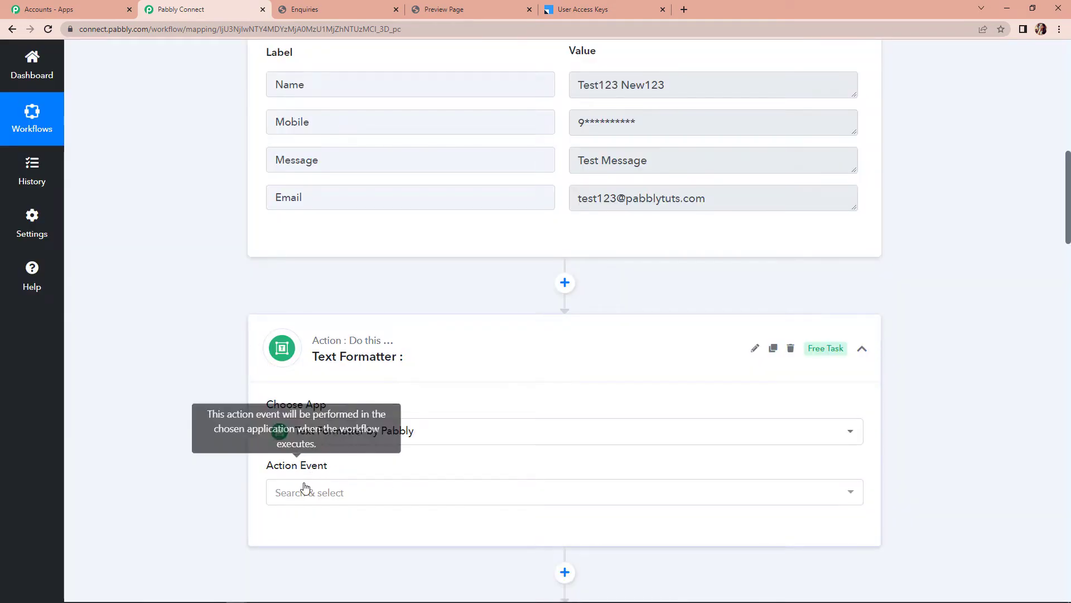
{"action": "left_click", "coordinate": [306, 483]}
{"action": "left_click", "coordinate": [313, 287]}
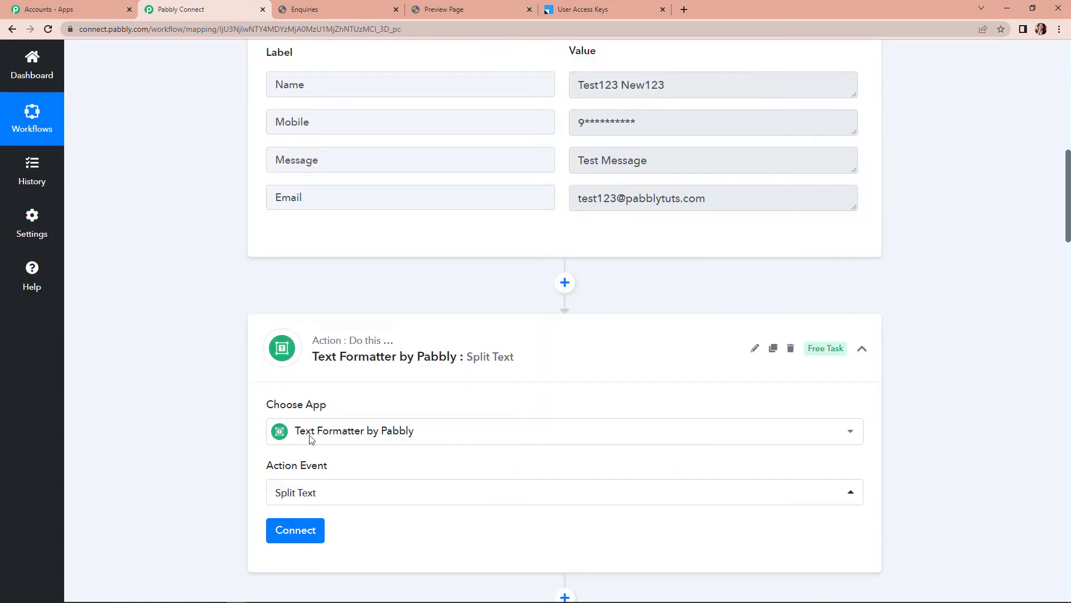
{"action": "left_click", "coordinate": [295, 536]}
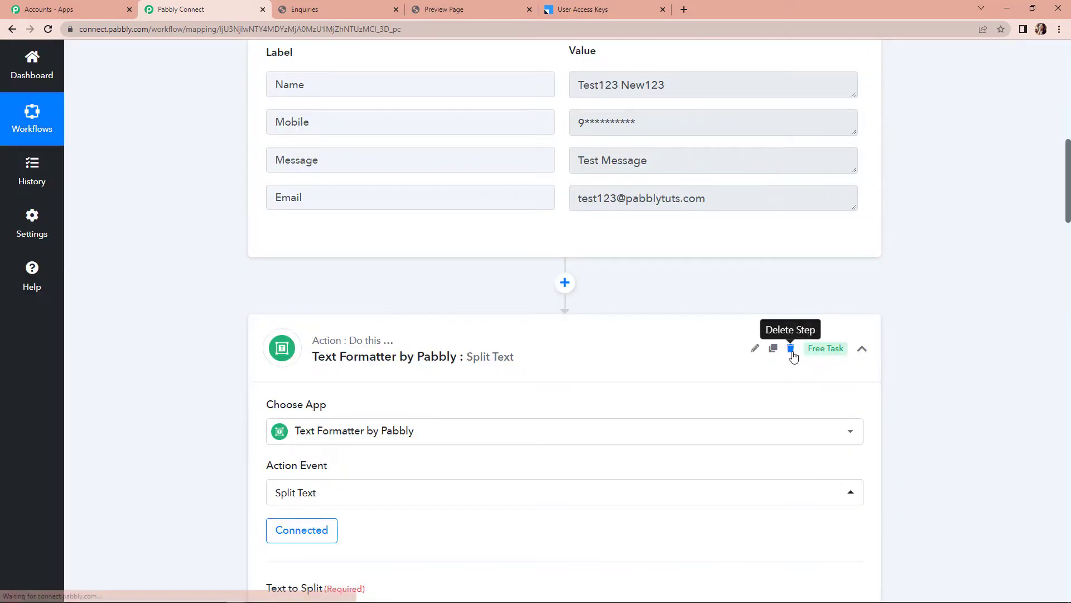
{"action": "scroll", "coordinate": [757, 376], "scroll_direction": "down", "scroll_amount": 5}
{"action": "scroll", "coordinate": [606, 440], "scroll_direction": "down", "scroll_amount": 3}
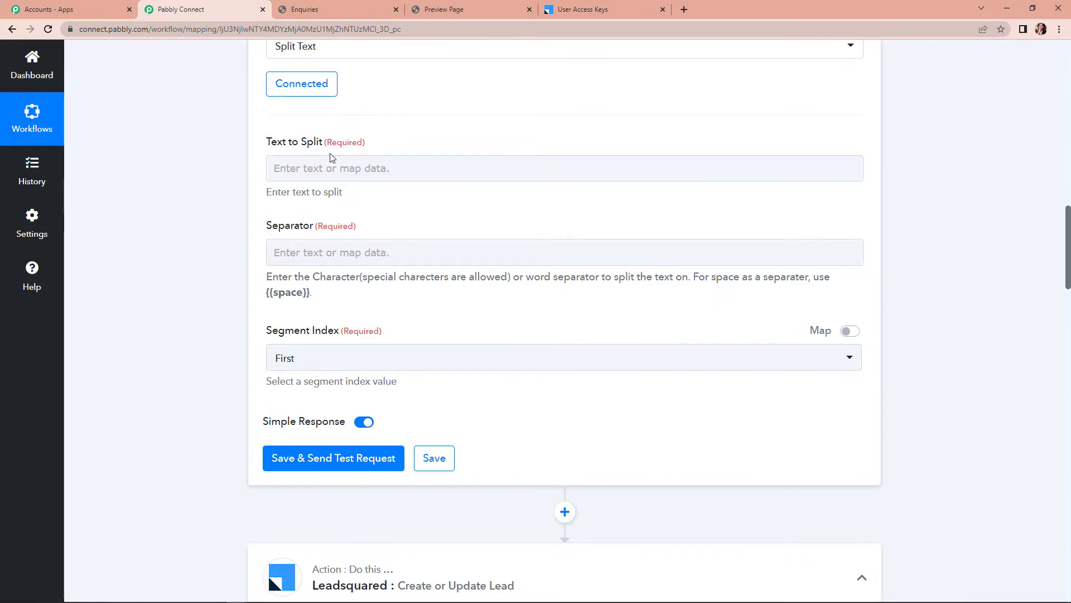
Map the Graphy subscriber Name into Text to Split with separator {{space}}
{"action": "left_click", "coordinate": [308, 168]}
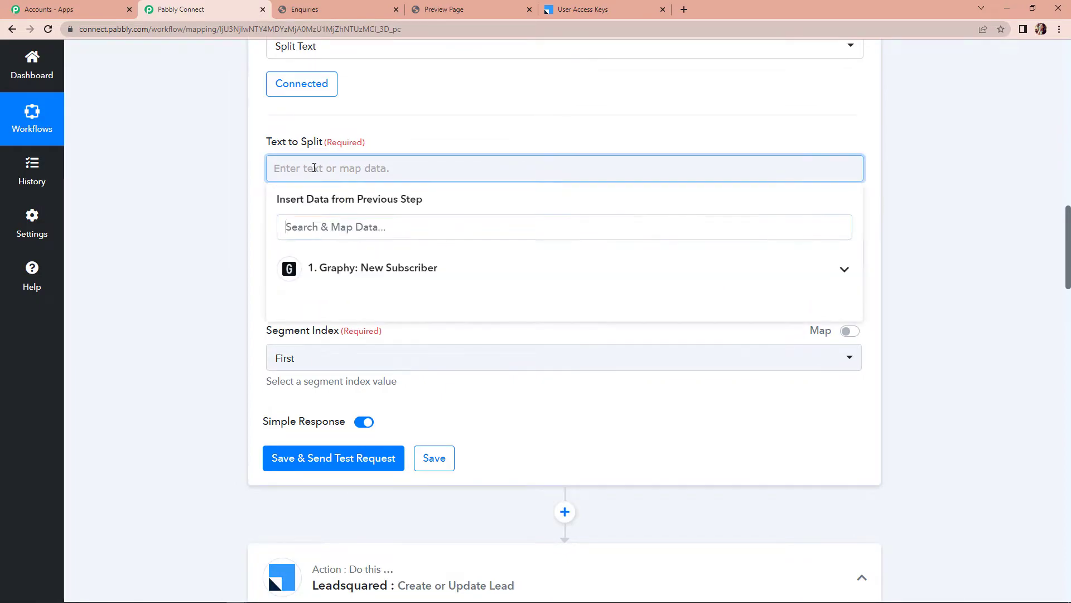
{"action": "left_click", "coordinate": [341, 271]}
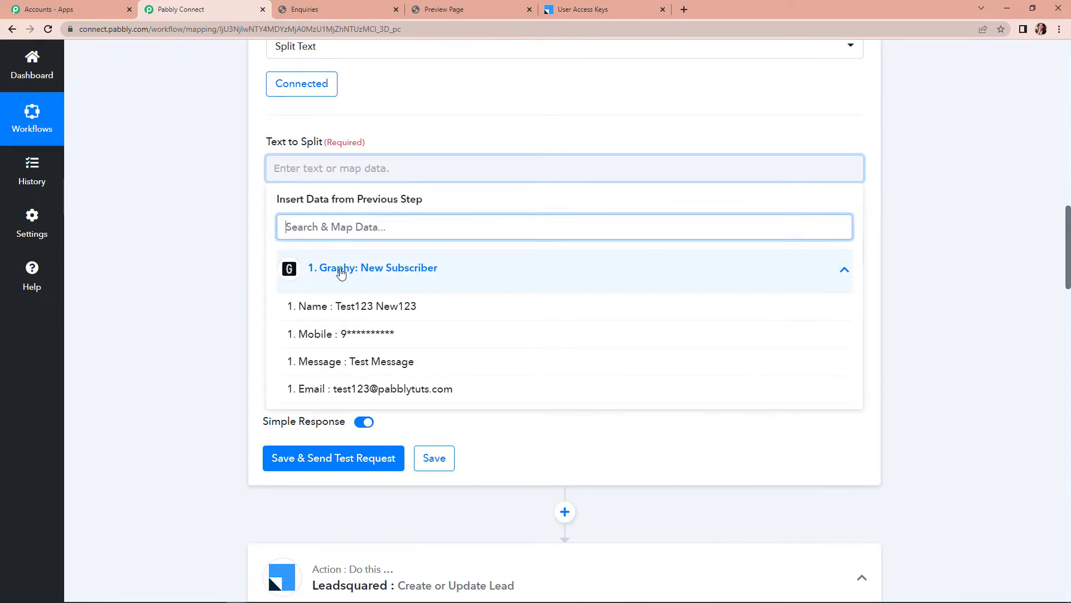
{"action": "left_click", "coordinate": [321, 308]}
{"action": "left_click", "coordinate": [226, 248]}
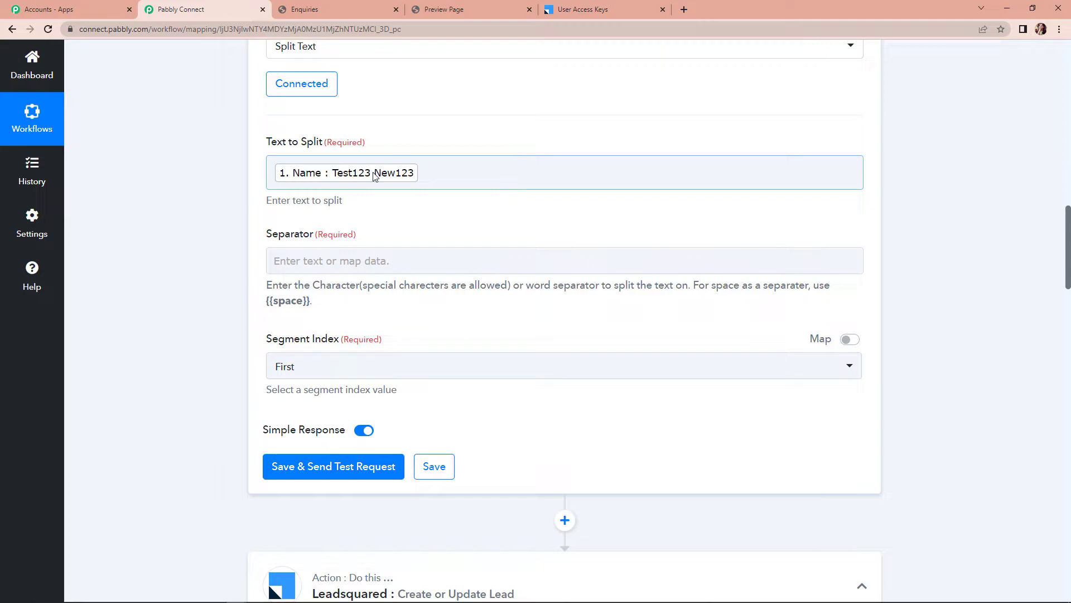
{"action": "left_click", "coordinate": [313, 261]}
{"action": "type", "text": "{{spac"}
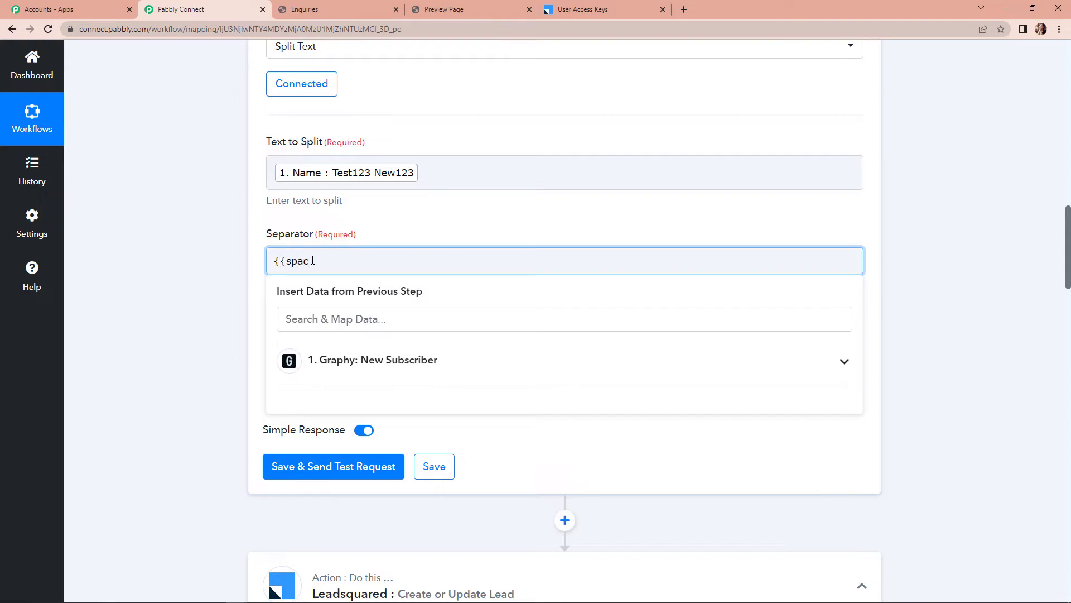
{"action": "type", "text": "e}"}
{"action": "left_click", "coordinate": [188, 275]}
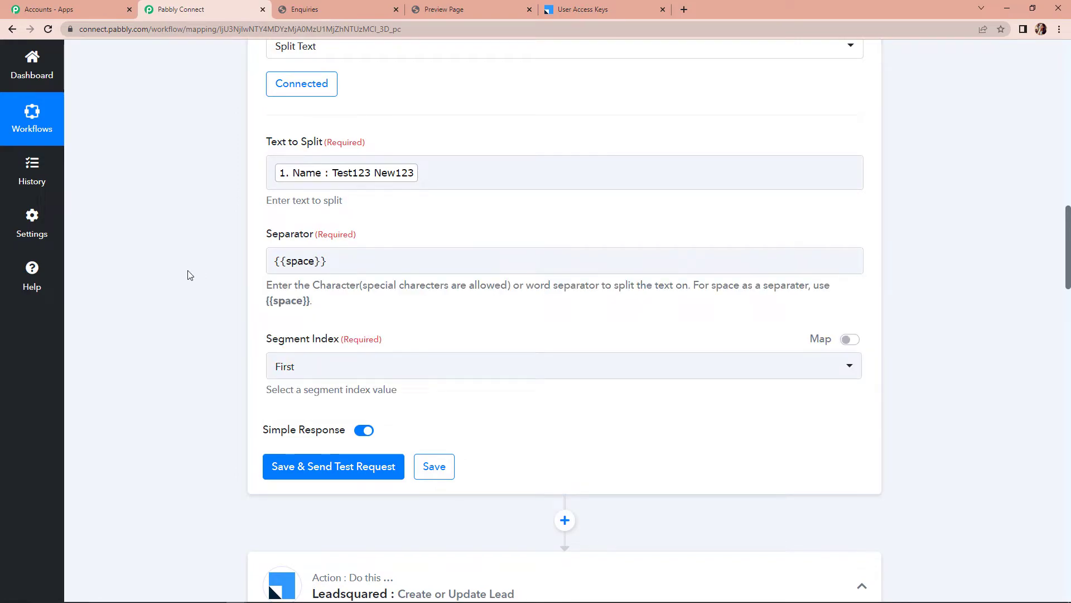
Set Segment Index to All and test the split, returning Test123 and New123
{"action": "left_click", "coordinate": [310, 367]}
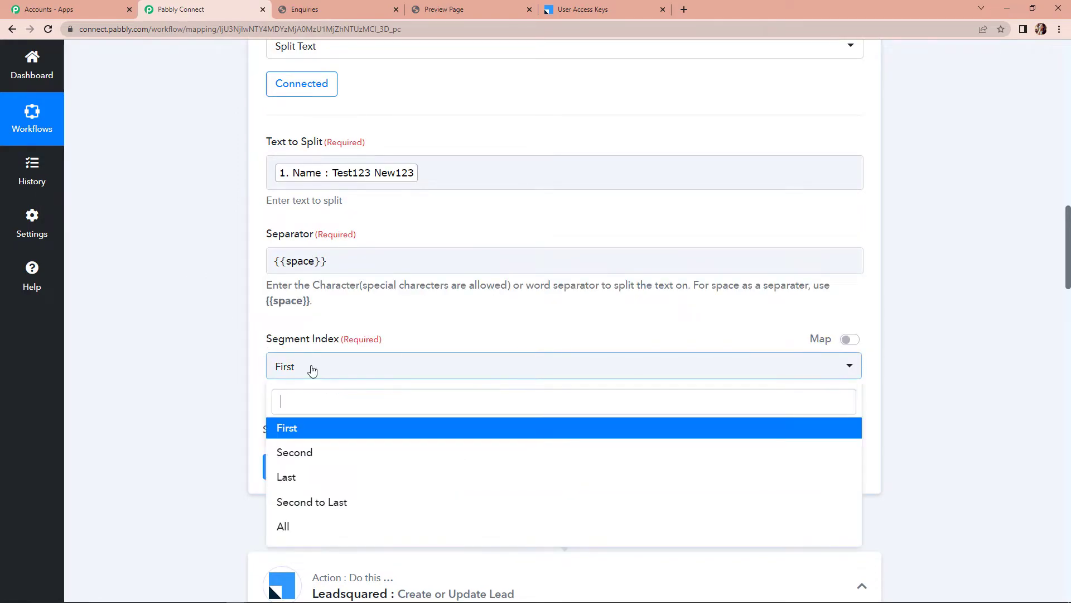
{"action": "left_click", "coordinate": [281, 523]}
{"action": "left_click", "coordinate": [362, 468]}
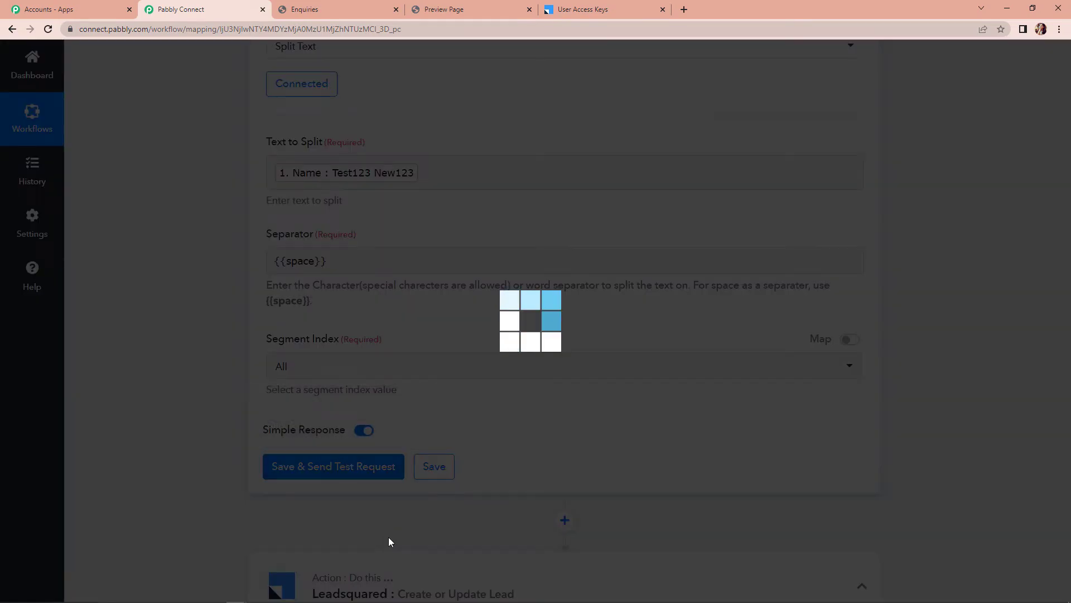
{"action": "scroll", "coordinate": [959, 452], "scroll_direction": "down", "scroll_amount": 3}
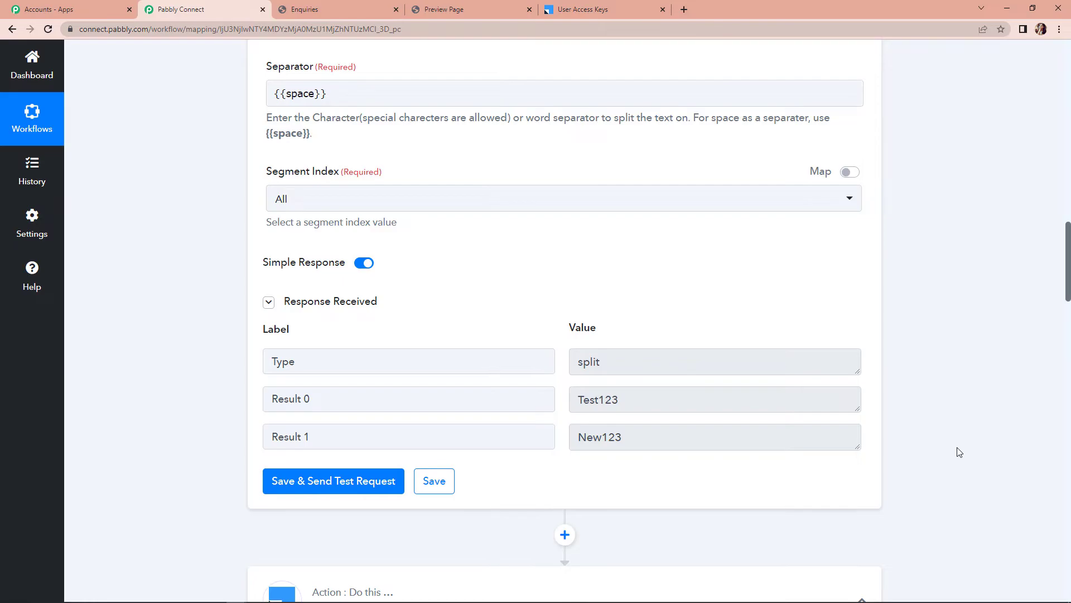
{"action": "scroll", "coordinate": [958, 452], "scroll_direction": "down", "scroll_amount": 5}
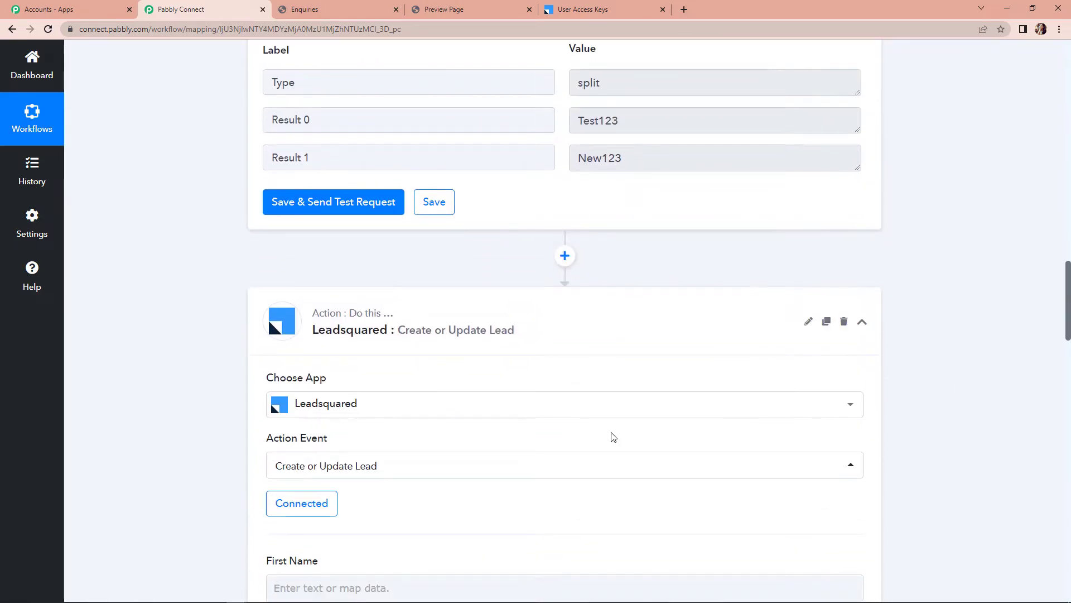
Map split Result 0 to First Name and Result 1 to Last Name
{"action": "left_click", "coordinate": [296, 504]}
{"action": "left_click", "coordinate": [462, 418]}
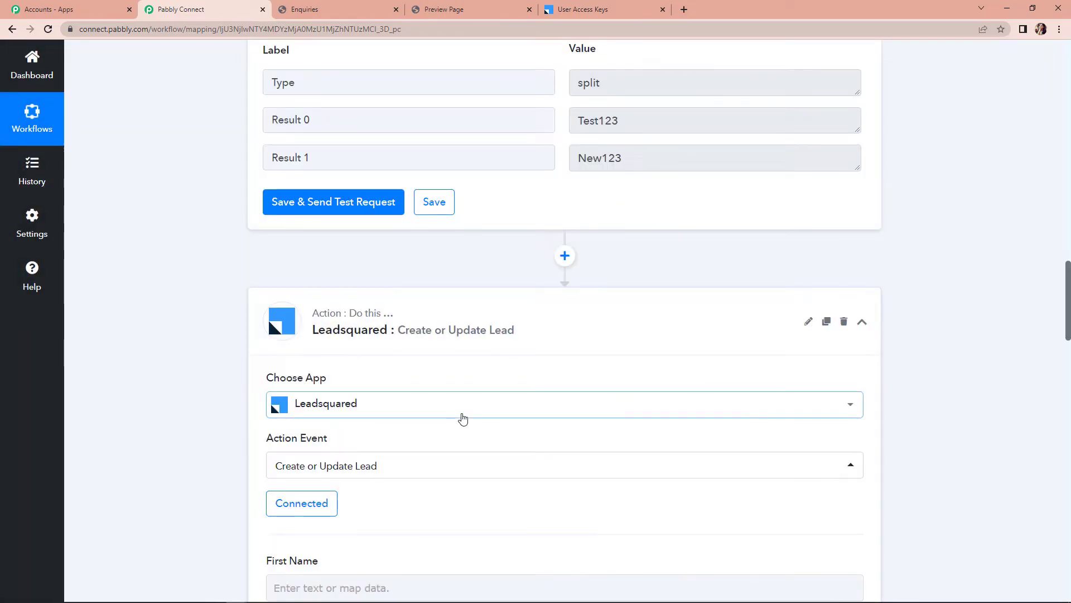
{"action": "scroll", "coordinate": [463, 418], "scroll_direction": "down", "scroll_amount": 3}
{"action": "scroll", "coordinate": [463, 419], "scroll_direction": "down", "scroll_amount": 5}
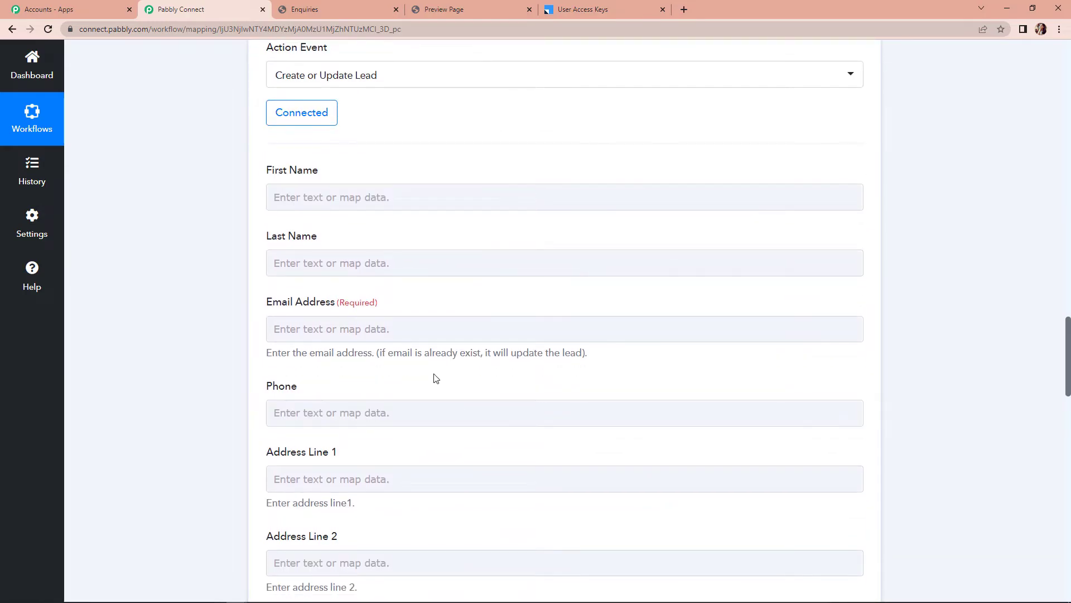
{"action": "left_click", "coordinate": [347, 196]}
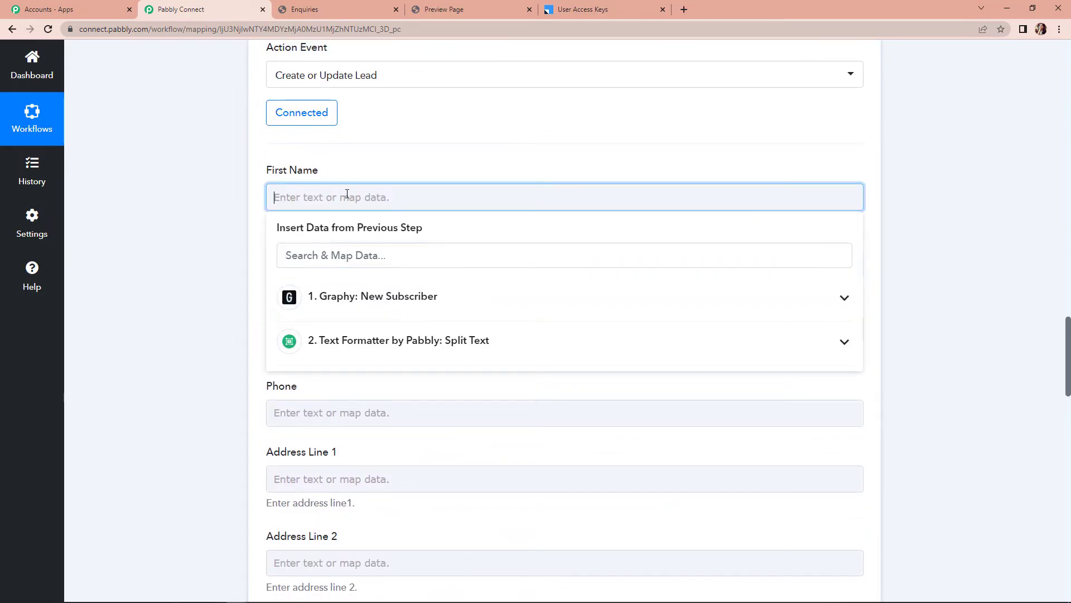
{"action": "left_click", "coordinate": [360, 343]}
{"action": "left_click", "coordinate": [353, 408]}
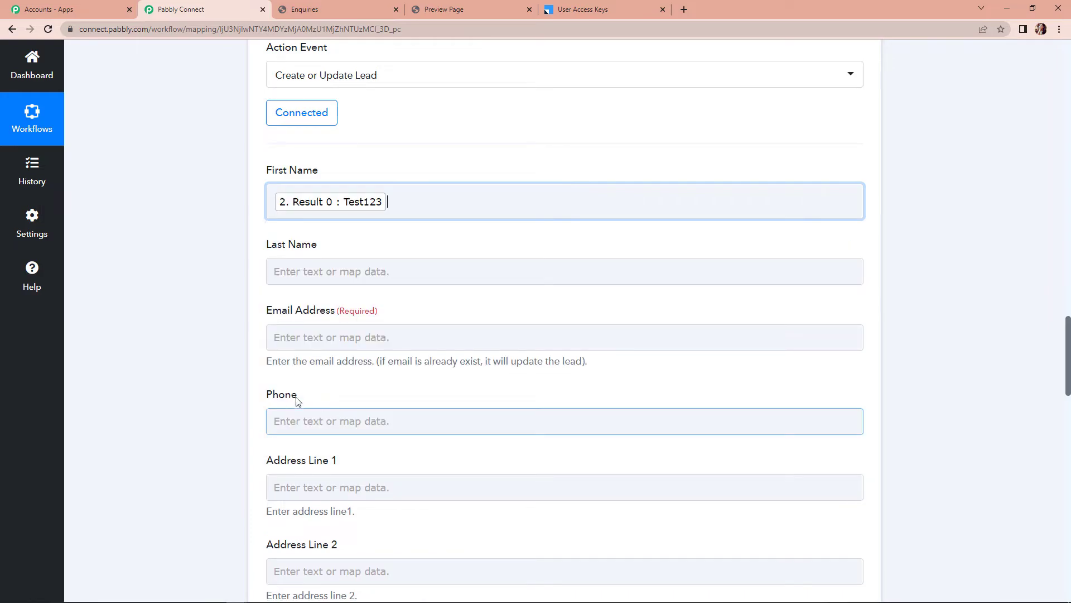
{"action": "left_click", "coordinate": [310, 273]}
{"action": "left_click", "coordinate": [342, 413]}
{"action": "left_click", "coordinate": [345, 508]}
{"action": "left_click", "coordinate": [164, 398]}
Map the Graphy subscriber's email to Email Address and mobile number to Phone
{"action": "scroll", "coordinate": [163, 398], "scroll_direction": "down", "scroll_amount": 1}
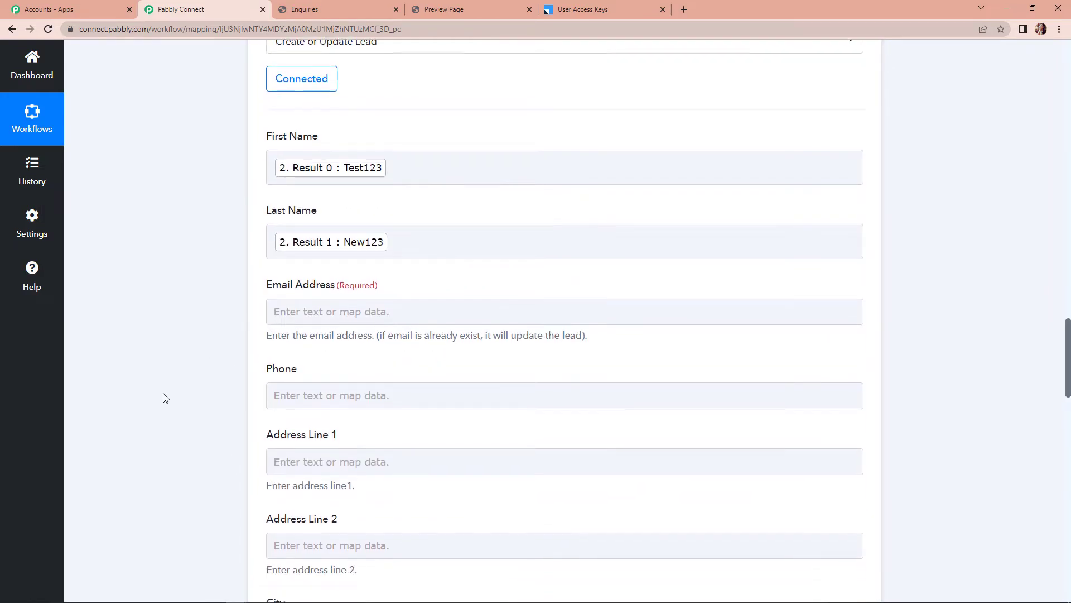
{"action": "left_click", "coordinate": [319, 286]}
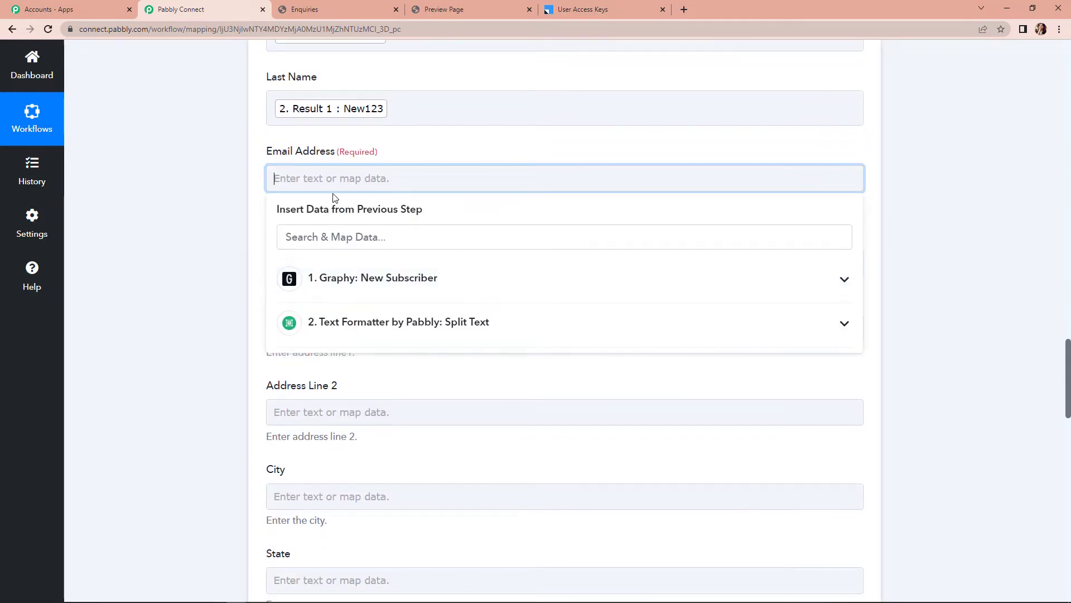
{"action": "left_click", "coordinate": [339, 279]}
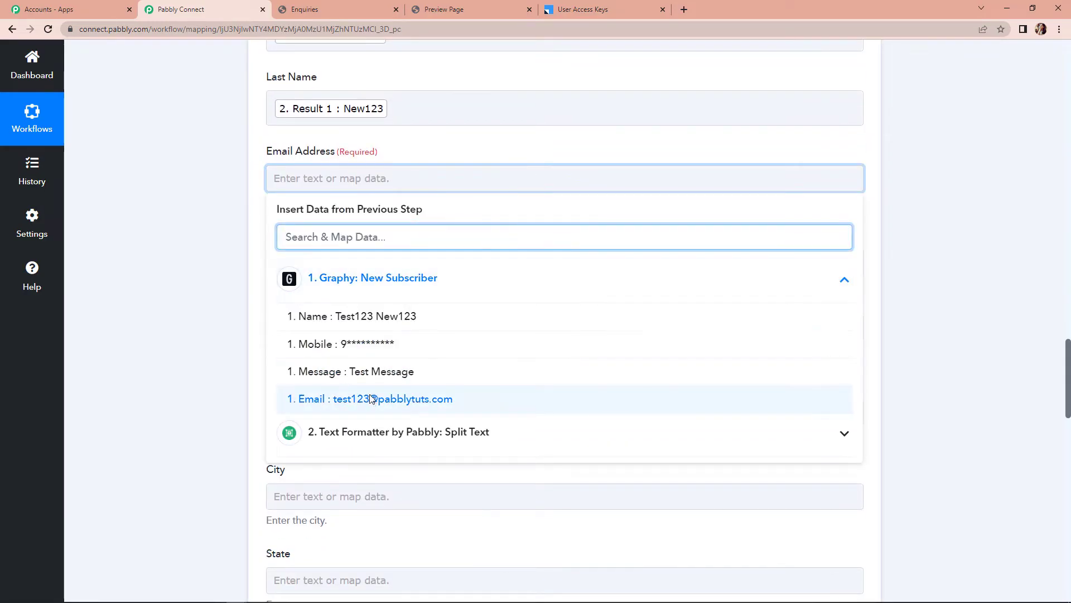
{"action": "left_click", "coordinate": [404, 397]}
{"action": "left_click", "coordinate": [210, 321]}
{"action": "left_click", "coordinate": [320, 273]}
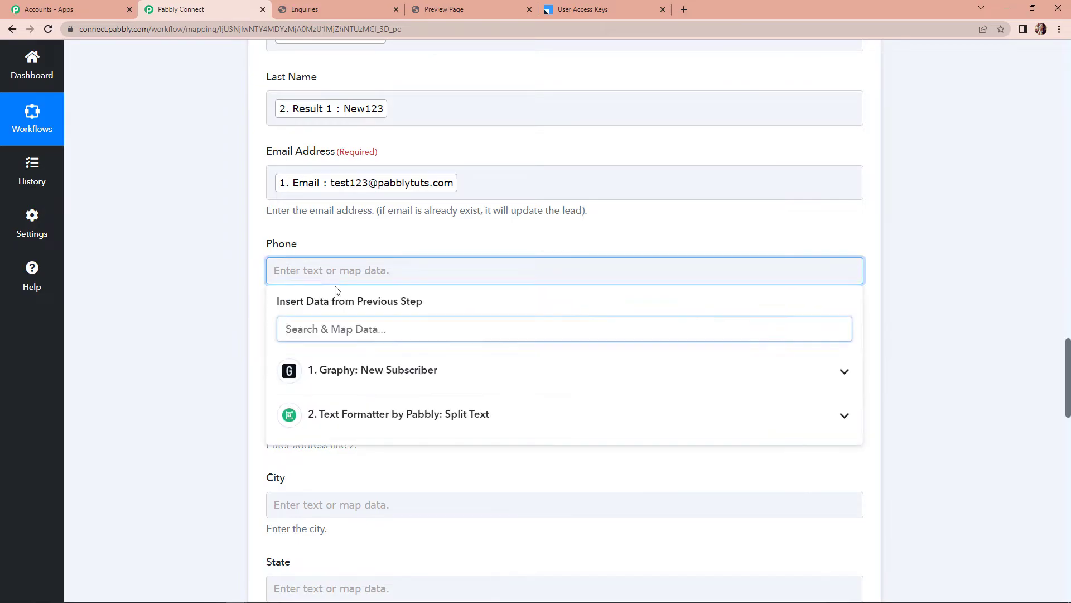
{"action": "left_click", "coordinate": [296, 375]}
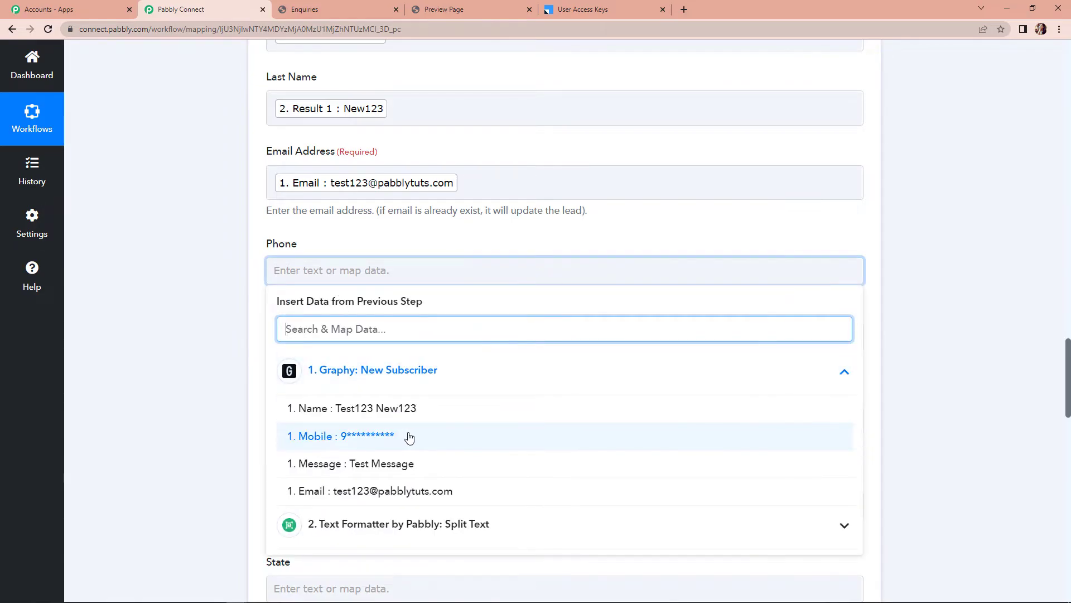
{"action": "left_click", "coordinate": [409, 437]}
{"action": "left_click", "coordinate": [187, 360]}
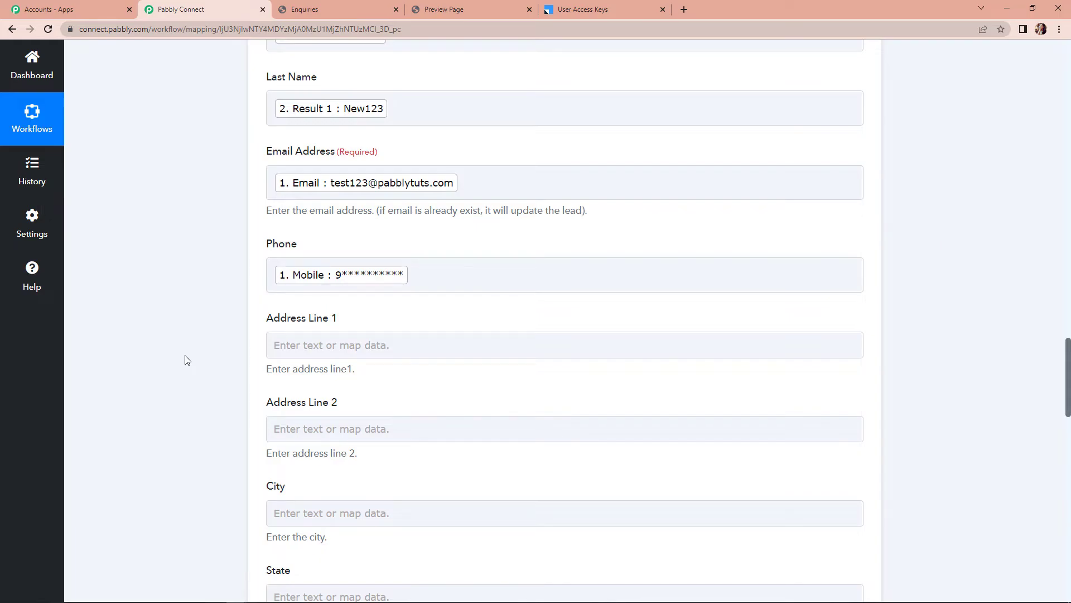
Save the lead step and send a test request, which returns Status Success
{"action": "scroll", "coordinate": [187, 360], "scroll_direction": "down", "scroll_amount": 12}
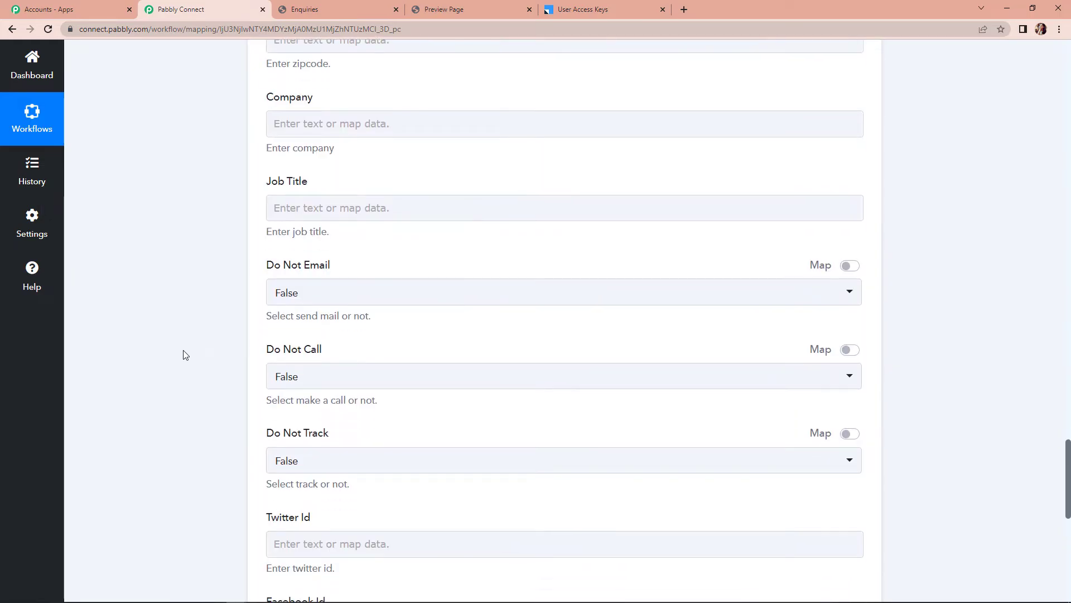
{"action": "scroll", "coordinate": [186, 355], "scroll_direction": "down", "scroll_amount": 7}
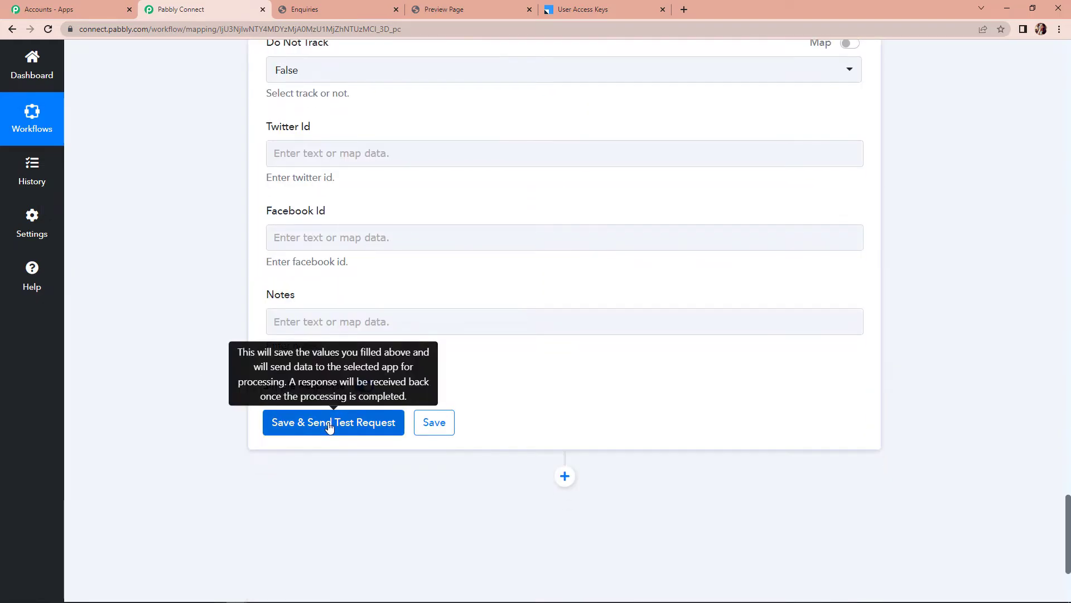
{"action": "left_click", "coordinate": [330, 425]}
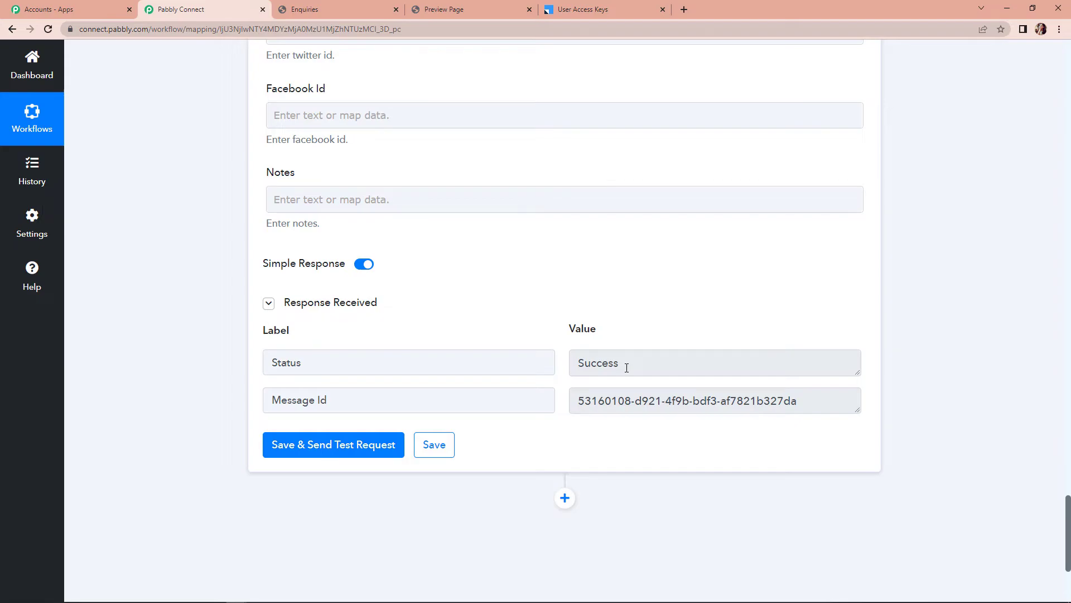
{"action": "left_click", "coordinate": [611, 9]}
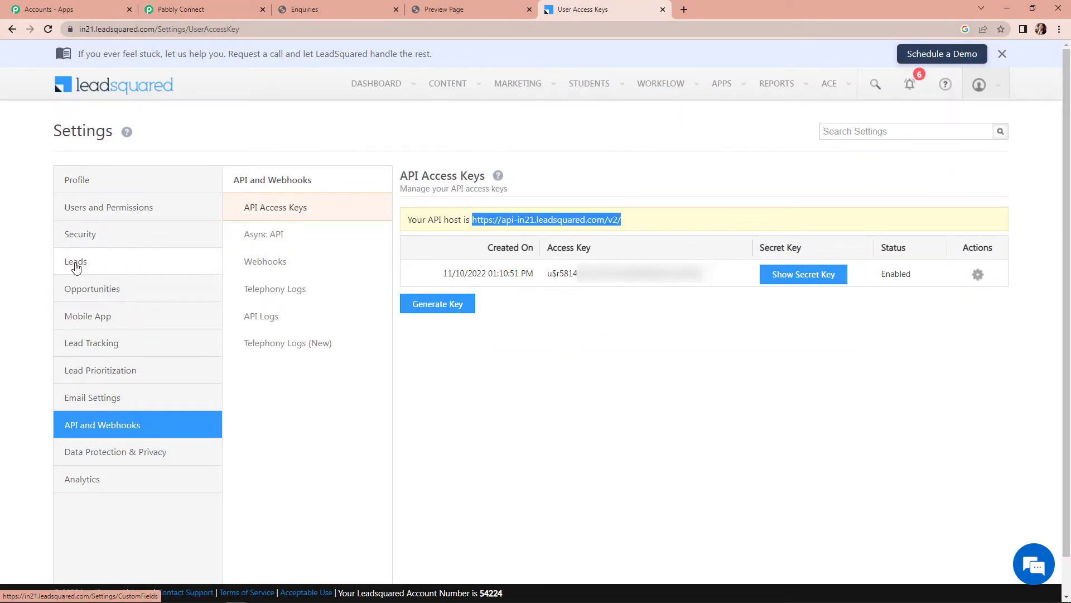
Open the Test123 New123 student from Students > Manage Students to confirm its name, email and phone
{"action": "mouse_move", "coordinate": [584, 93]}
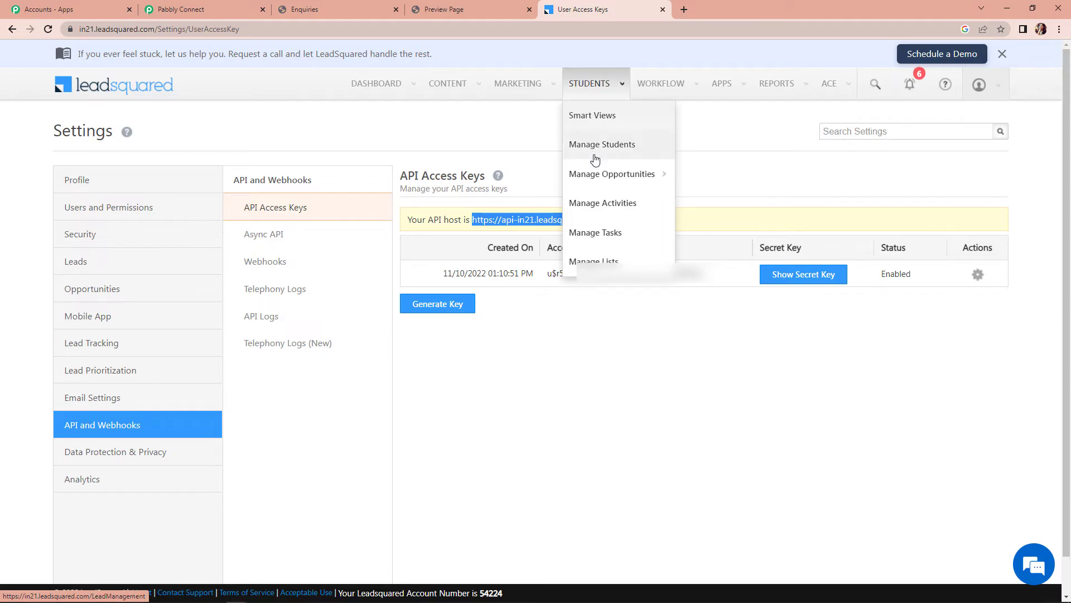
{"action": "mouse_move", "coordinate": [660, 178]}
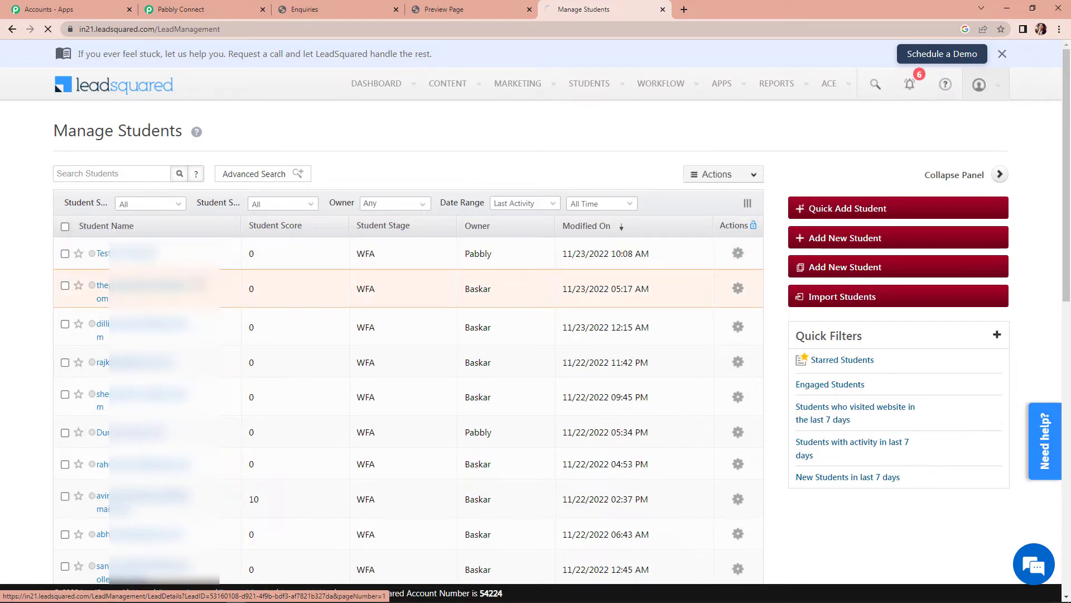
{"action": "left_click", "coordinate": [141, 254]}
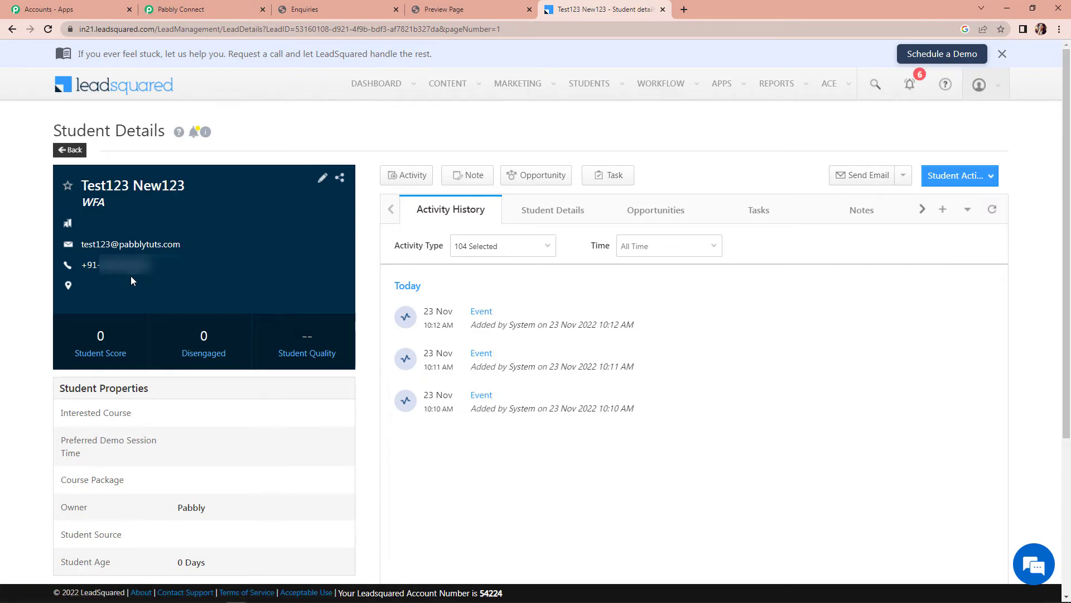
{"action": "left_click", "coordinate": [484, 12]}
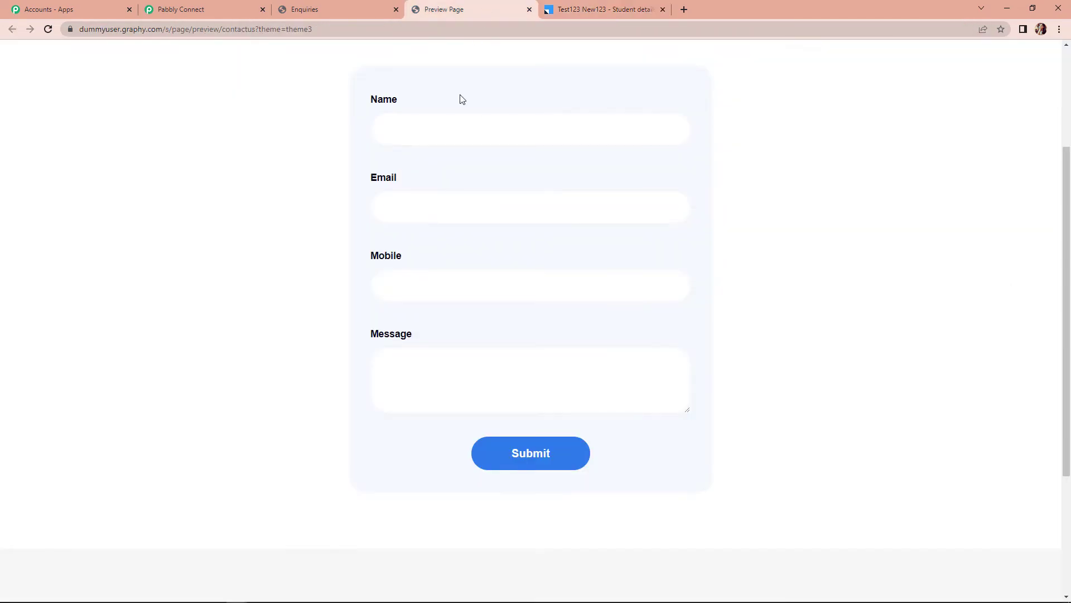
Submit the Contact us form with a test name, test email and the message 'Test Message2'
{"action": "scroll", "coordinate": [526, 218], "scroll_direction": "up", "scroll_amount": 2}
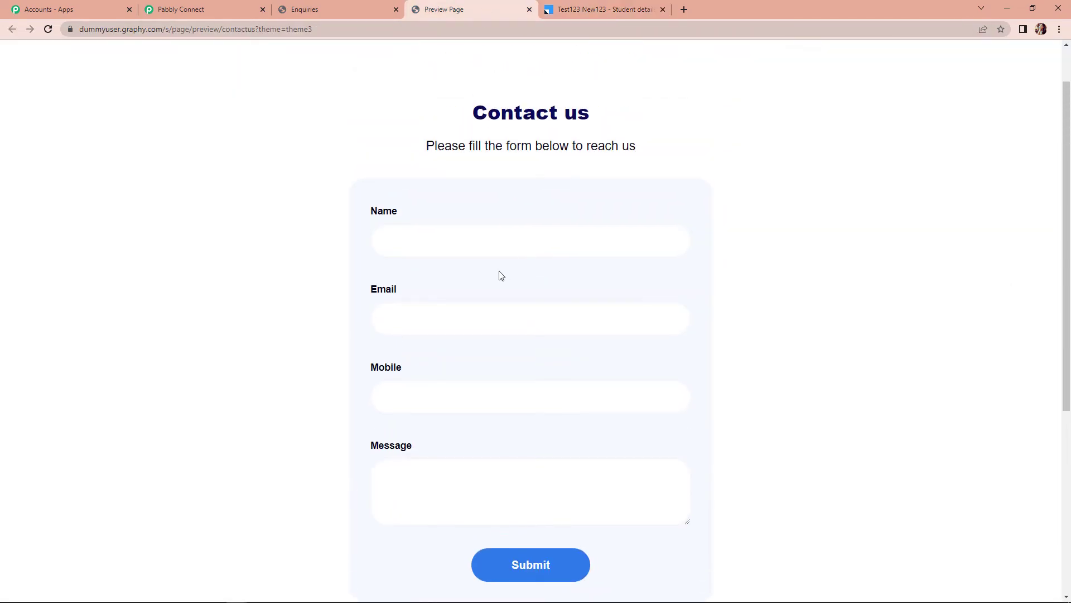
{"action": "left_click", "coordinate": [442, 244]}
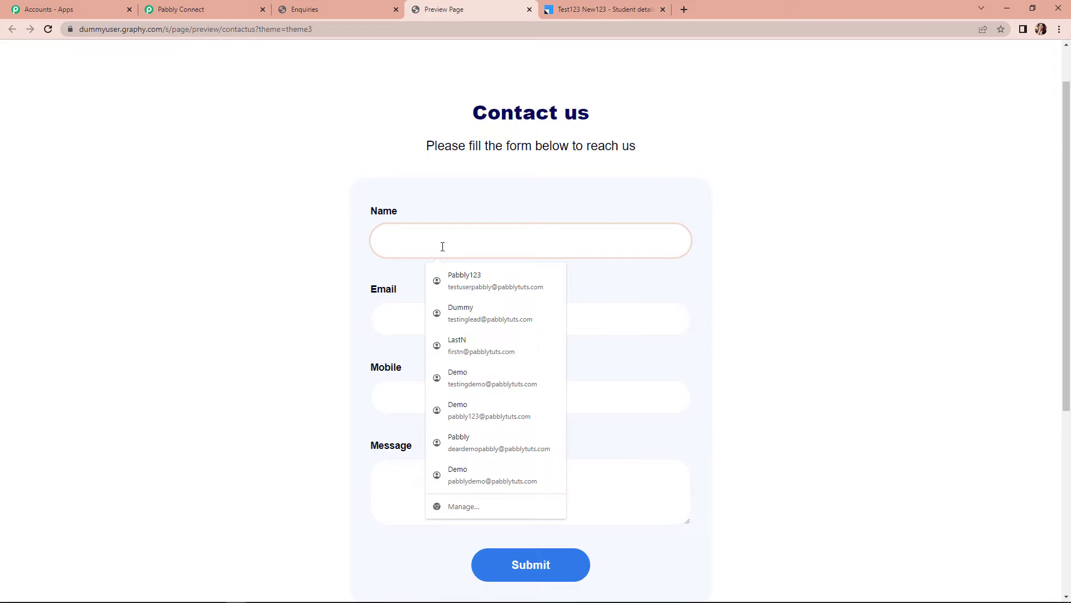
{"action": "type", "text": "G123"}
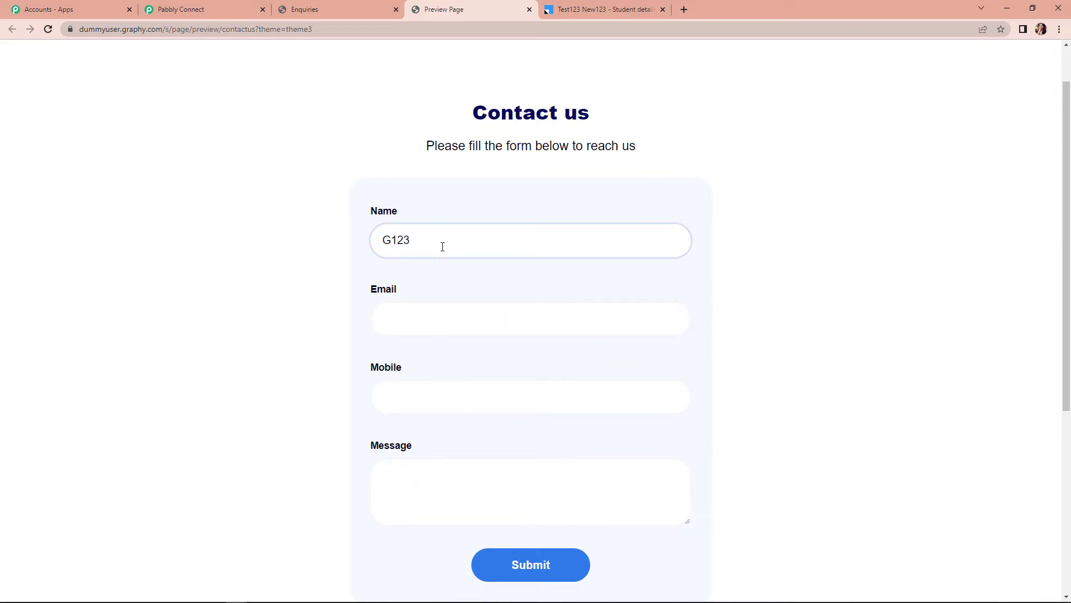
{"action": "type", "text": " NewS"}
{"action": "left_click", "coordinate": [417, 318]}
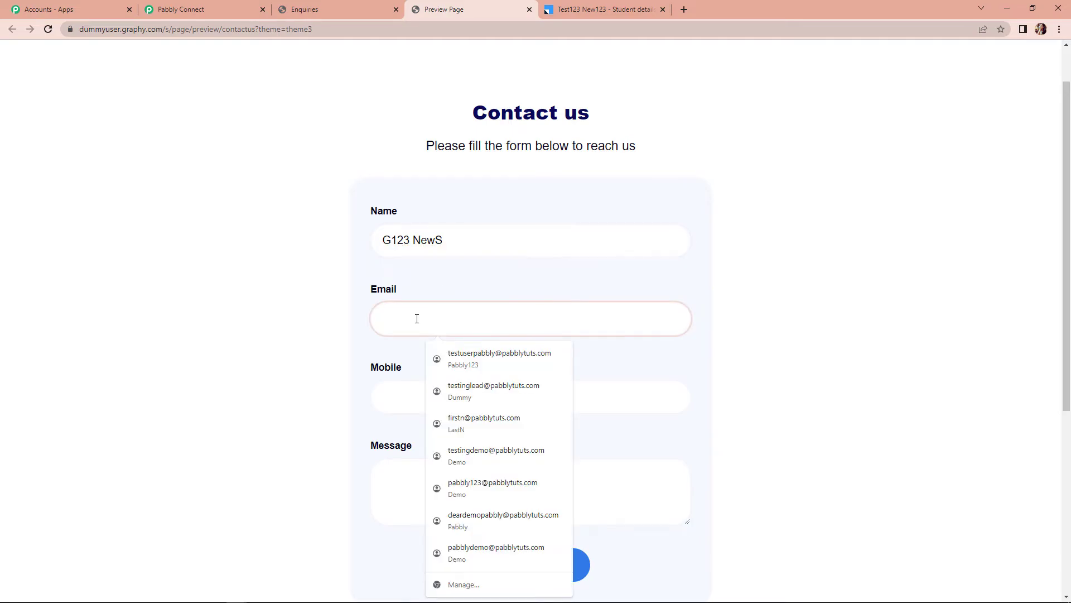
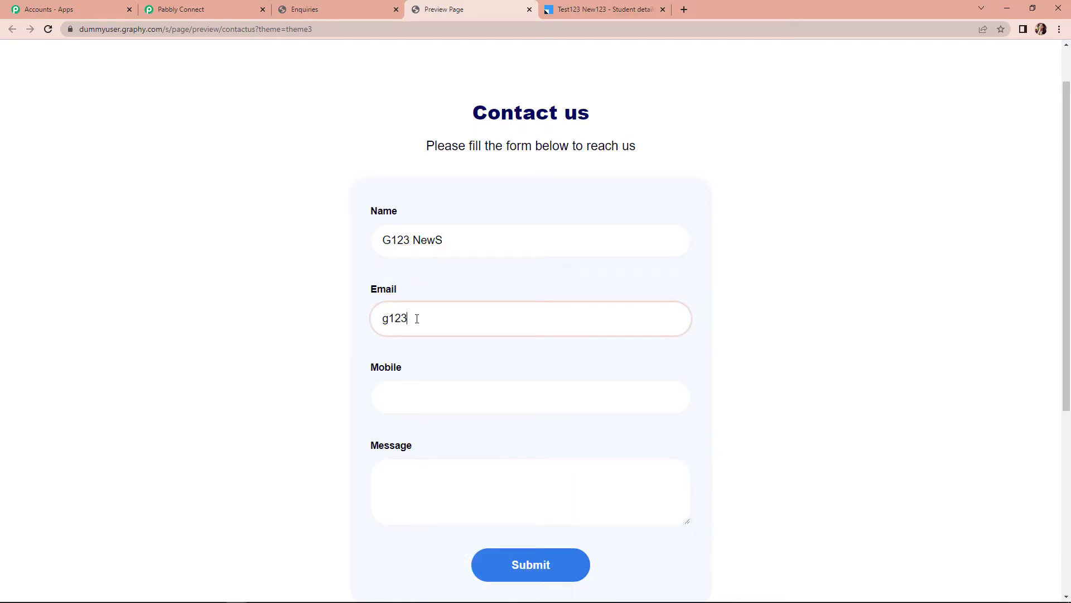
{"action": "left_click", "coordinate": [430, 390]}
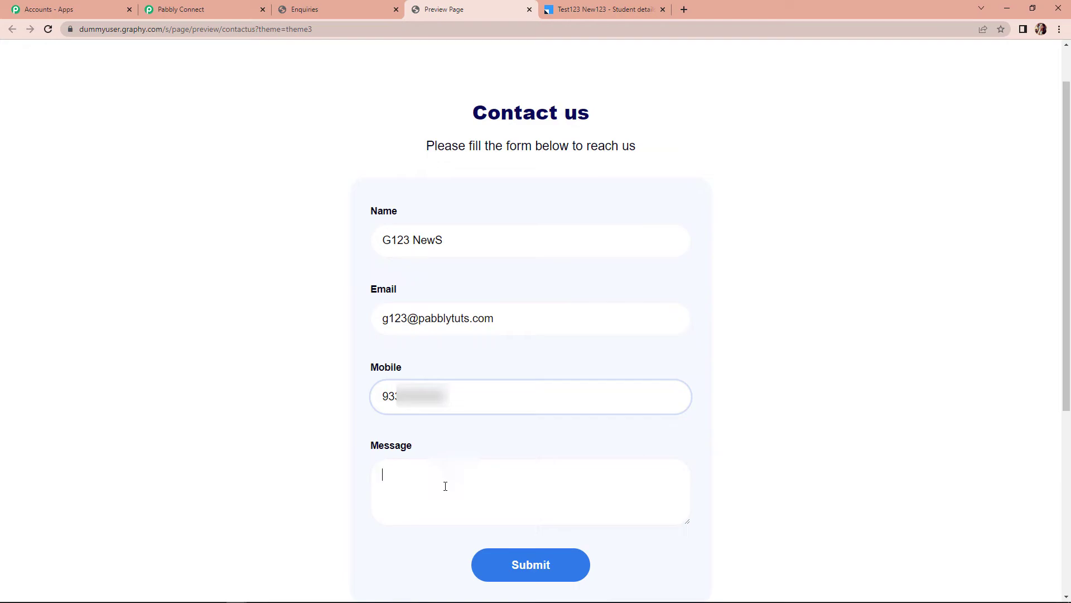
{"action": "left_click", "coordinate": [446, 486]}
{"action": "type", "text": "Test Message2"}
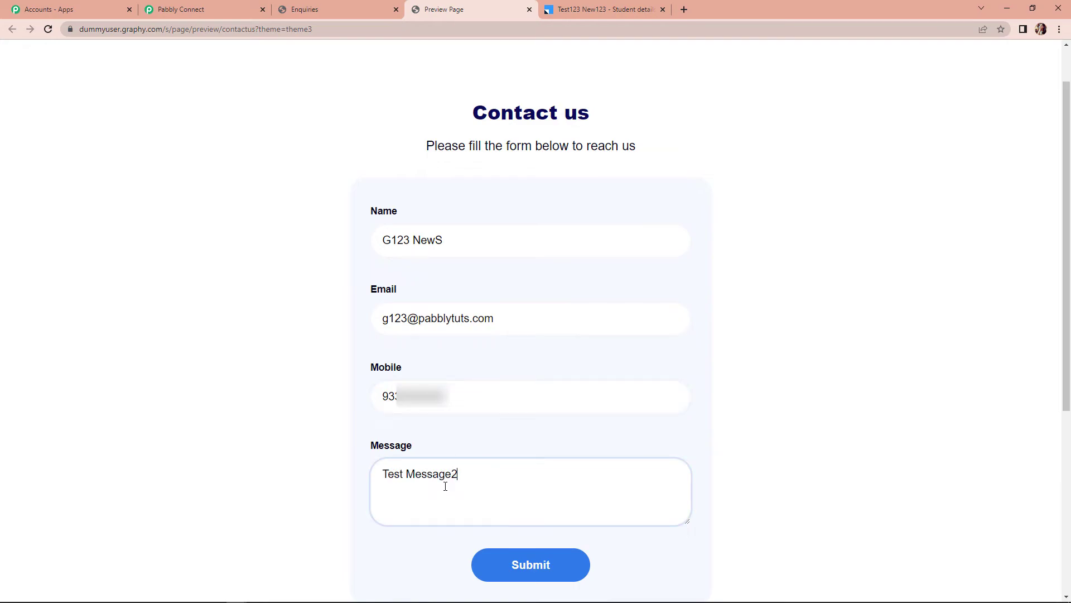
{"action": "left_click", "coordinate": [567, 572]}
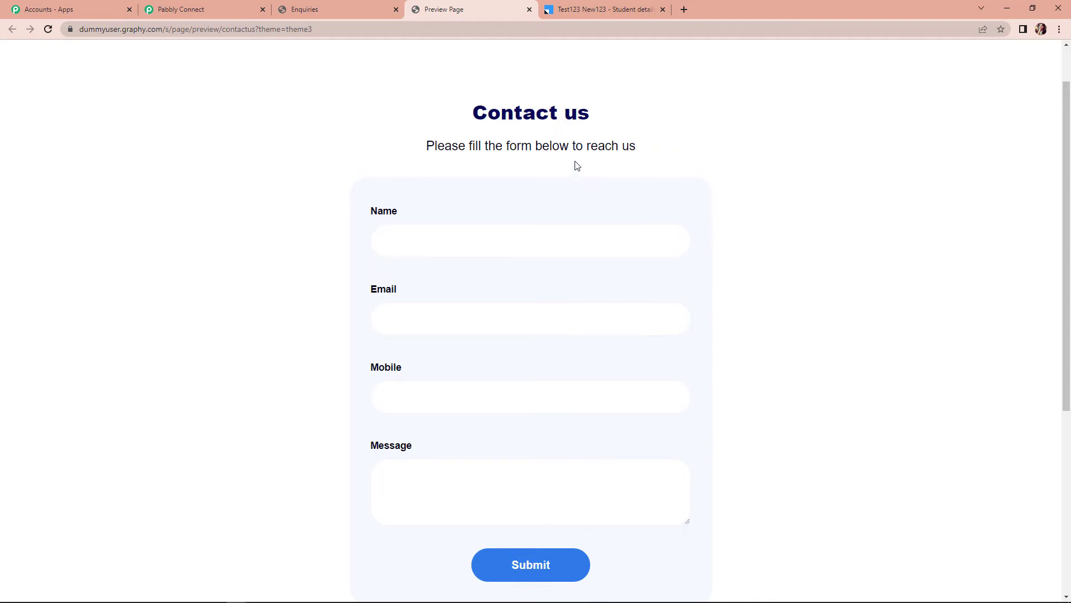
{"action": "left_click", "coordinate": [607, 9]}
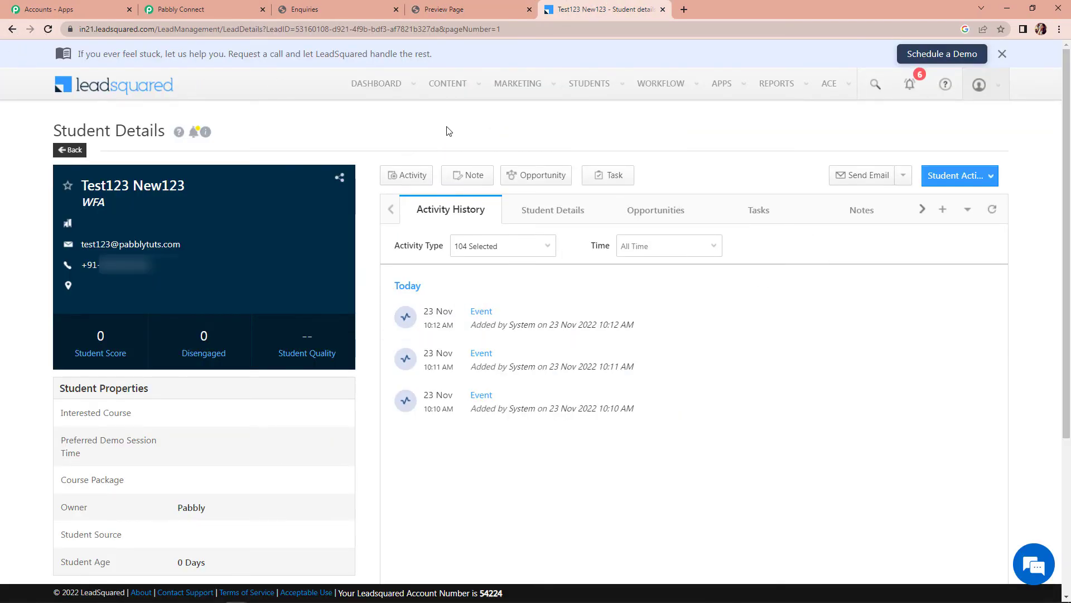
Reopen Students > Manage Students to find the new submission listed above Test123
{"action": "left_click", "coordinate": [592, 85]}
{"action": "left_click", "coordinate": [602, 144]}
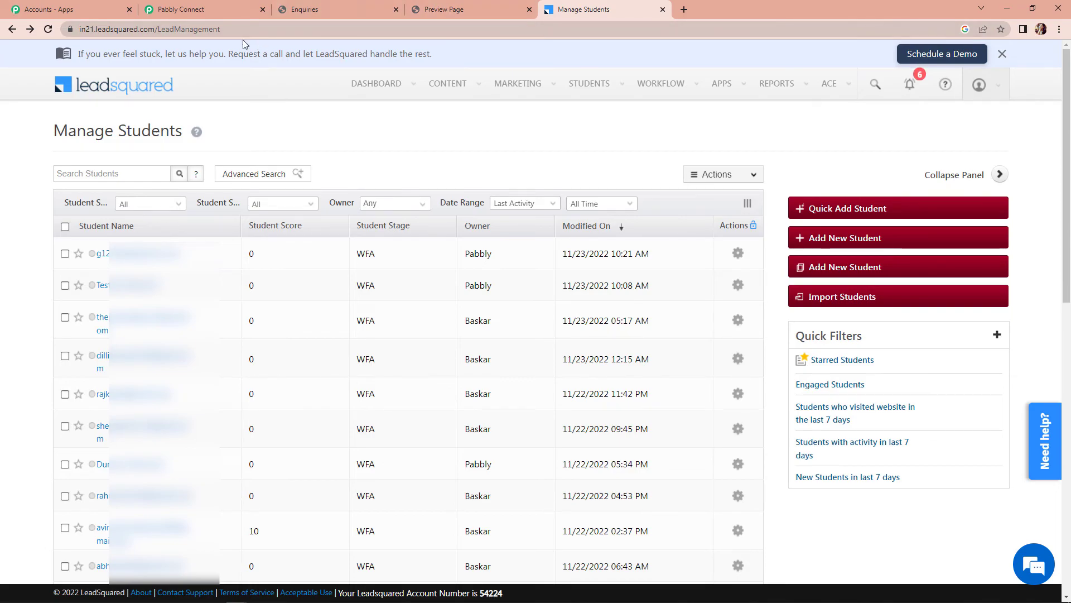
{"action": "key", "text": "ctrl+2"}
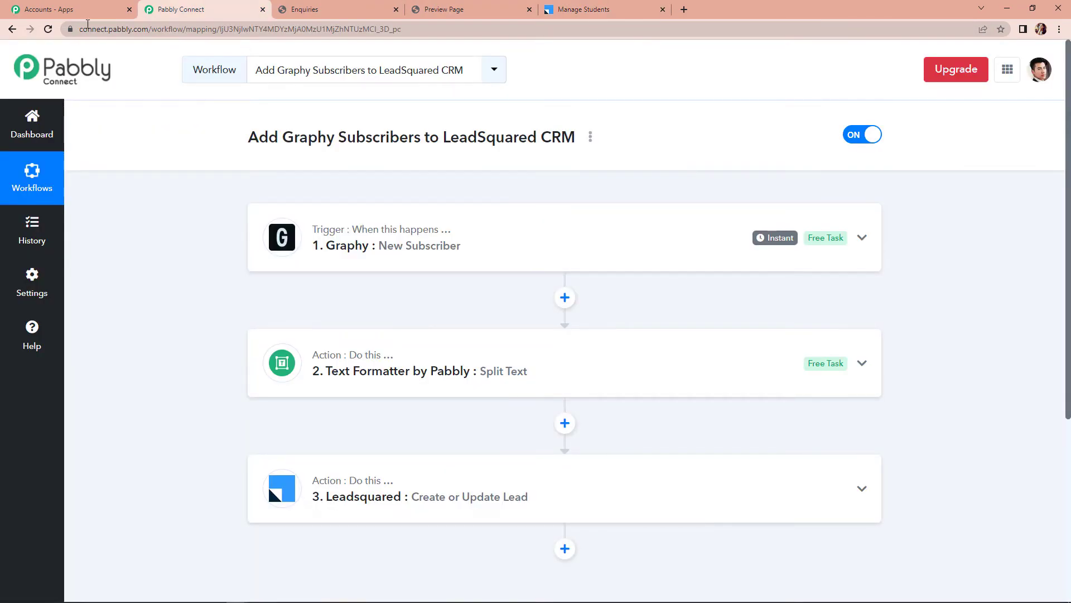